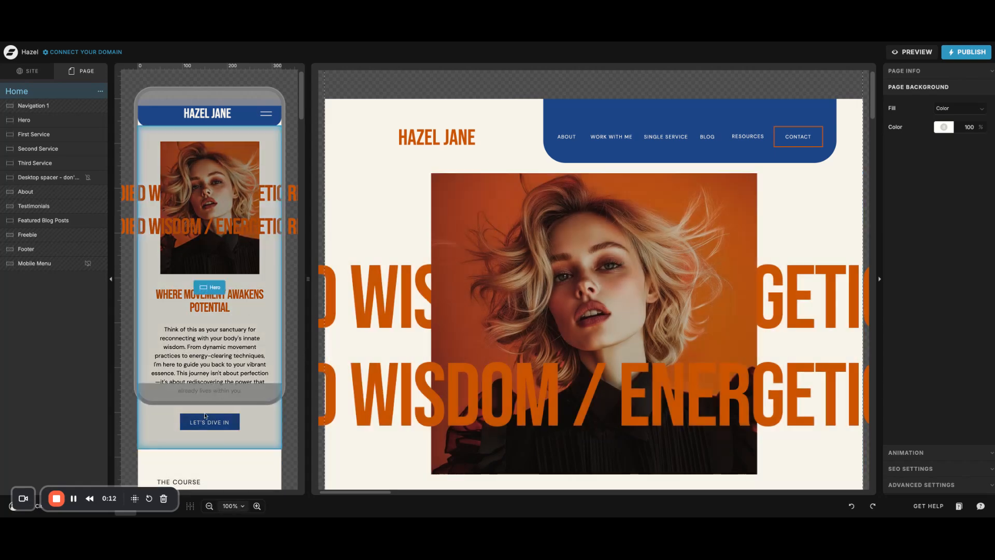
- Look over the Home page's sections in both the mobile and desktop canvases
scroll(202, 272, "down", 8)
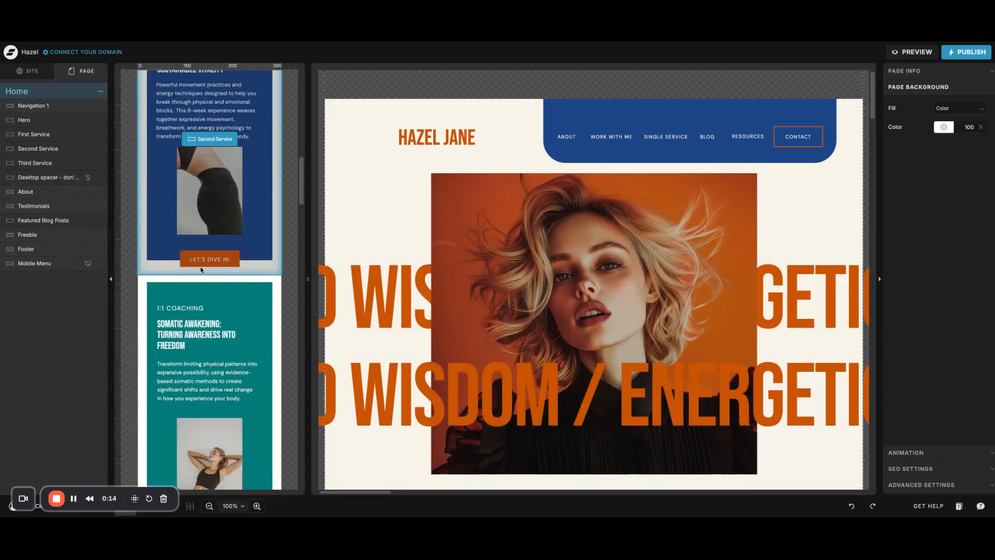
scroll(203, 266, "up", 8)
scroll(386, 264, "down", 1)
scroll(385, 264, "down", 5)
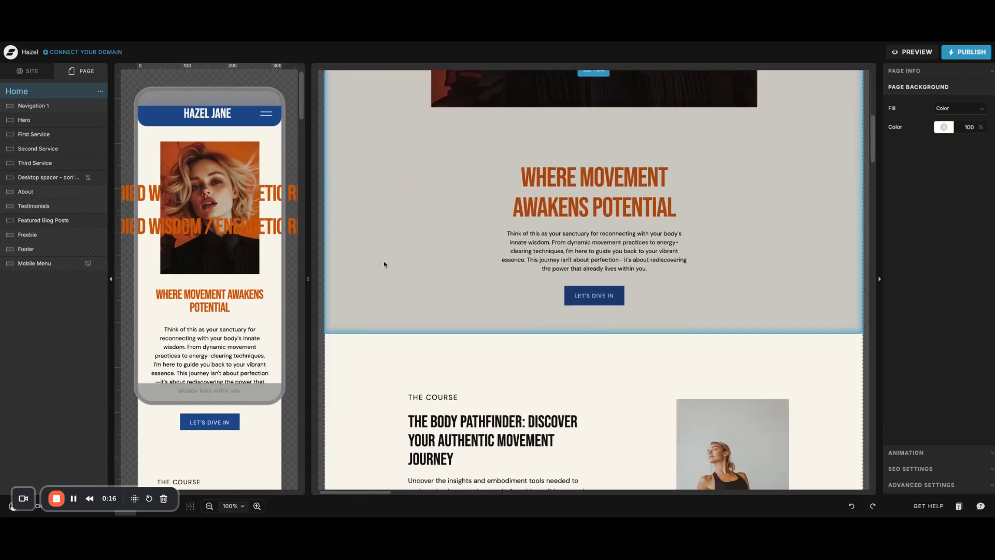
scroll(385, 264, "up", 6)
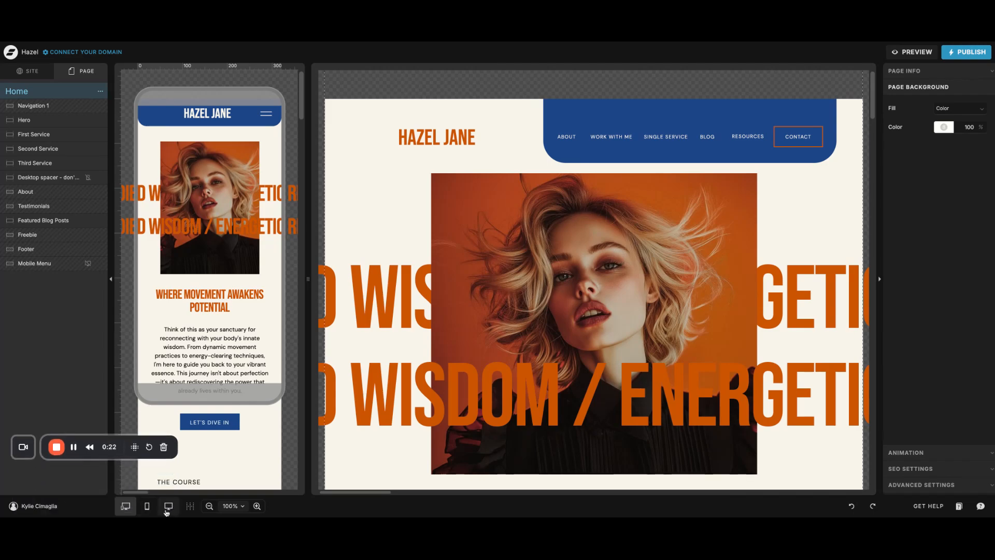
- View the Home page in desktop-only and mobile-only layouts, and return to the side-by-side layout
left_click(166, 511)
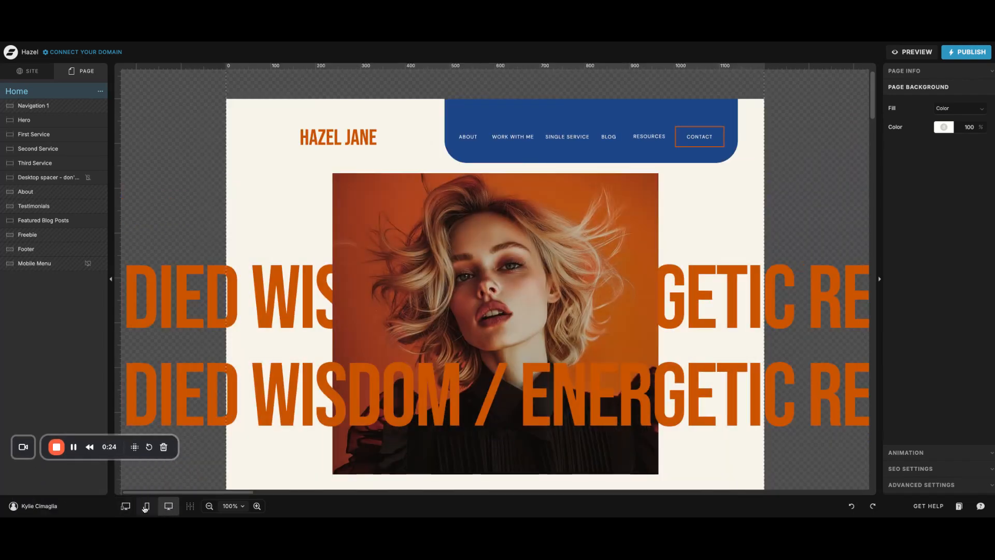
left_click(145, 507)
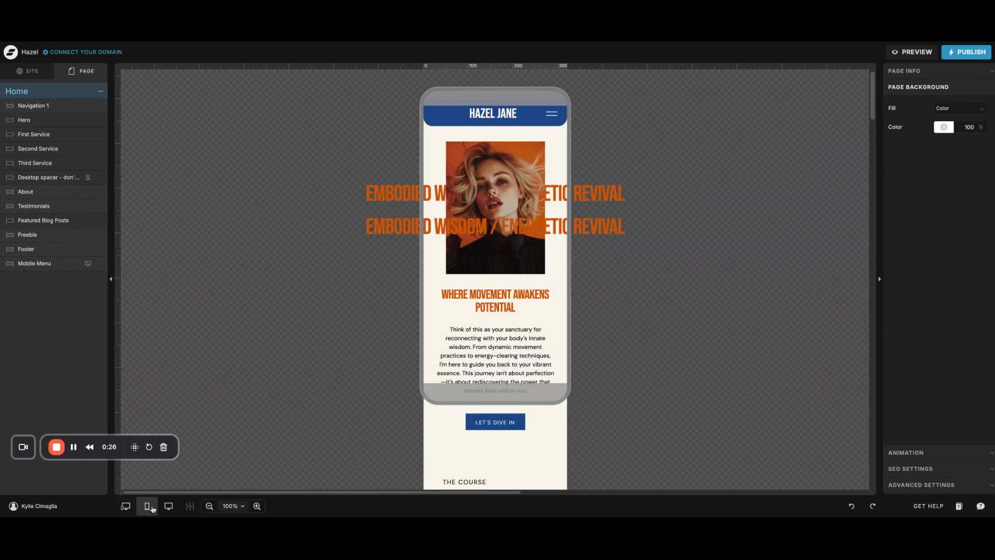
left_click(127, 506)
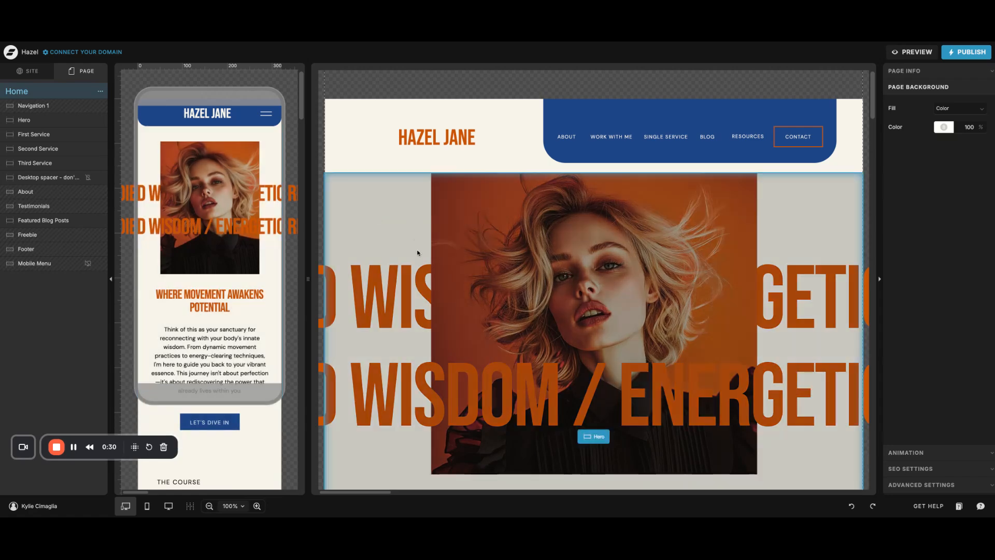
- Try inserting a line break after "WHERE" in the Hero header text on the desktop canvas, check the mobile version, and undo the edit
scroll(406, 236, "down", 3)
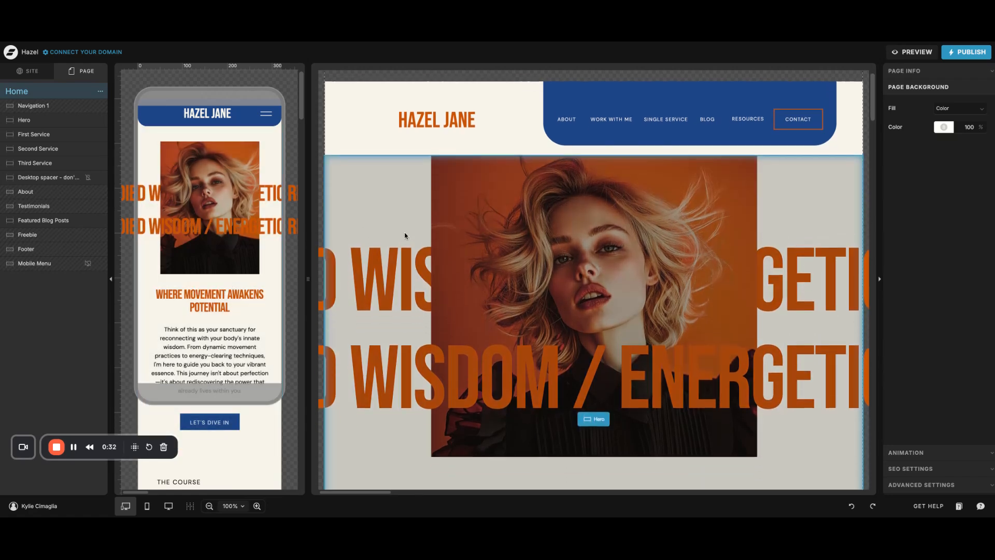
scroll(406, 236, "down", 6)
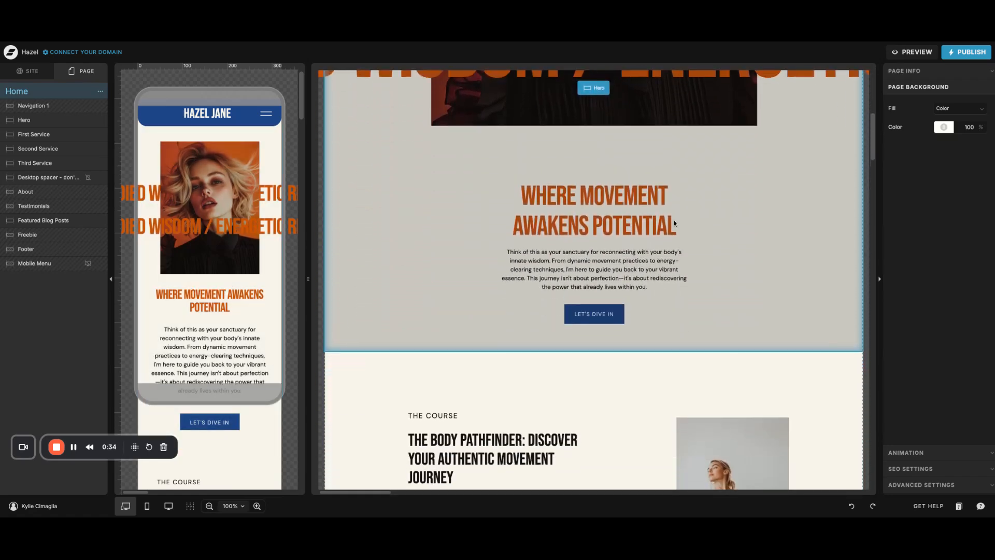
left_click(626, 223)
left_click(582, 198)
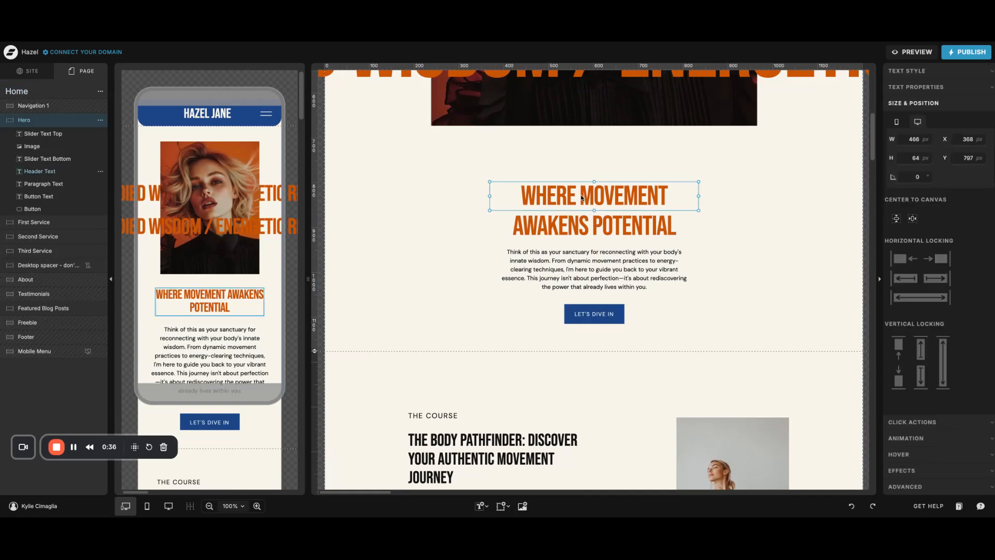
double_click(582, 197)
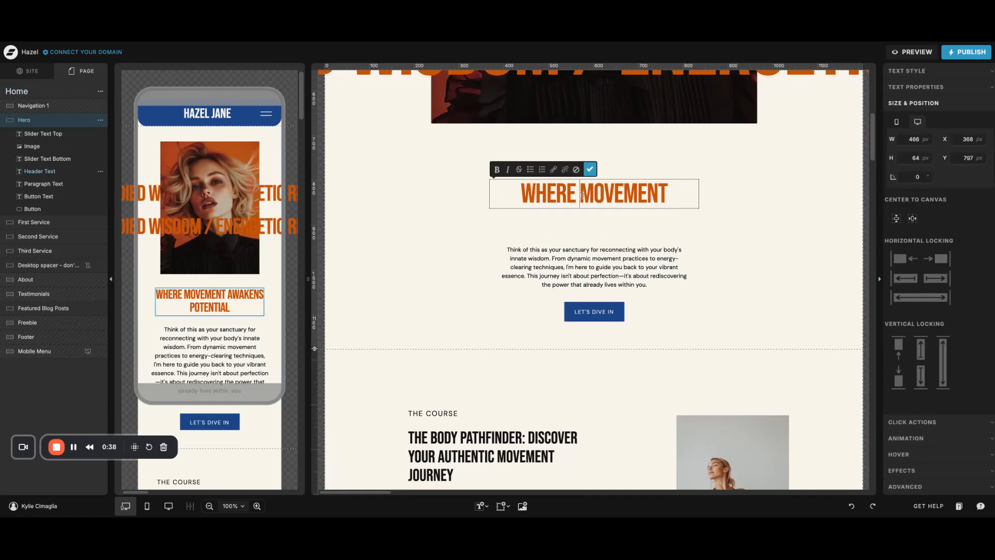
key("Return")
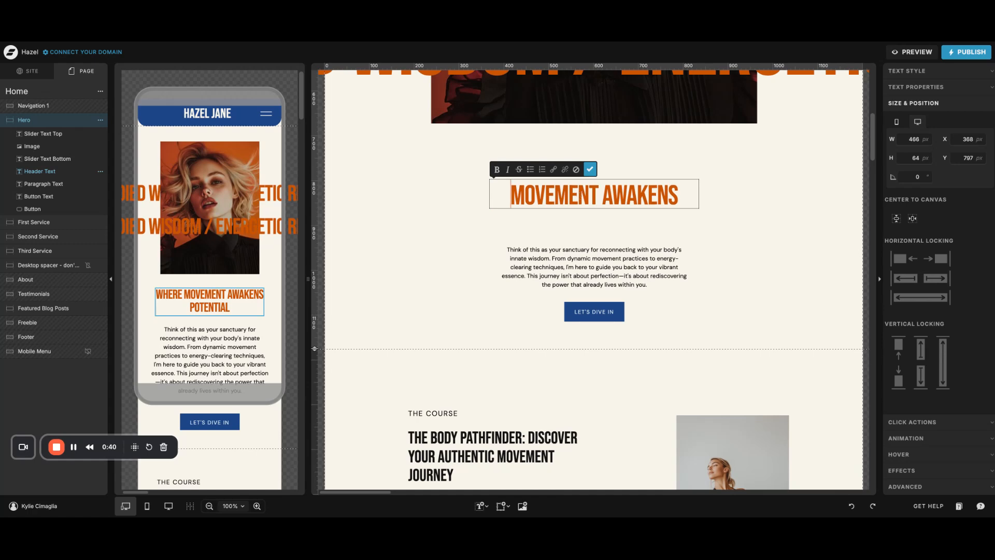
left_click(590, 169)
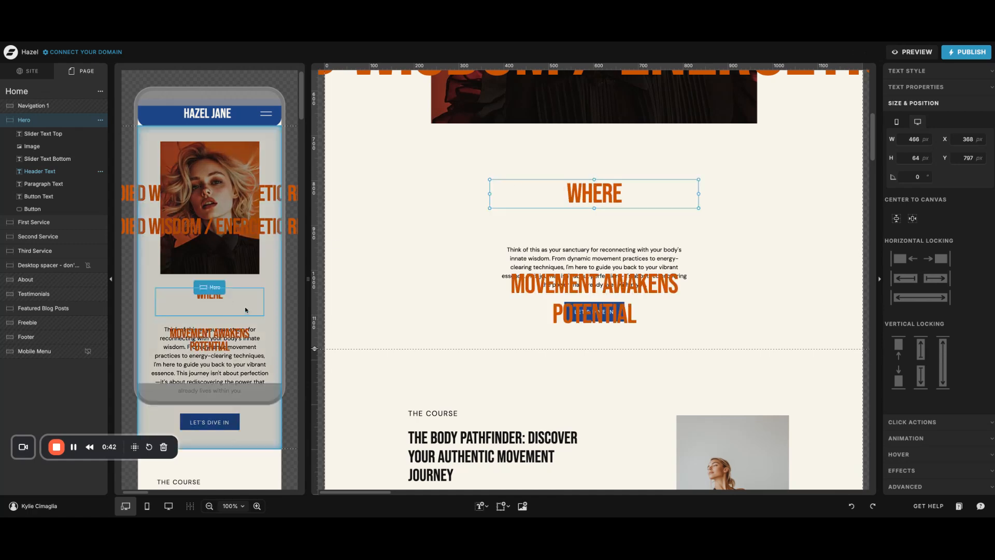
scroll(245, 310, "down", 1)
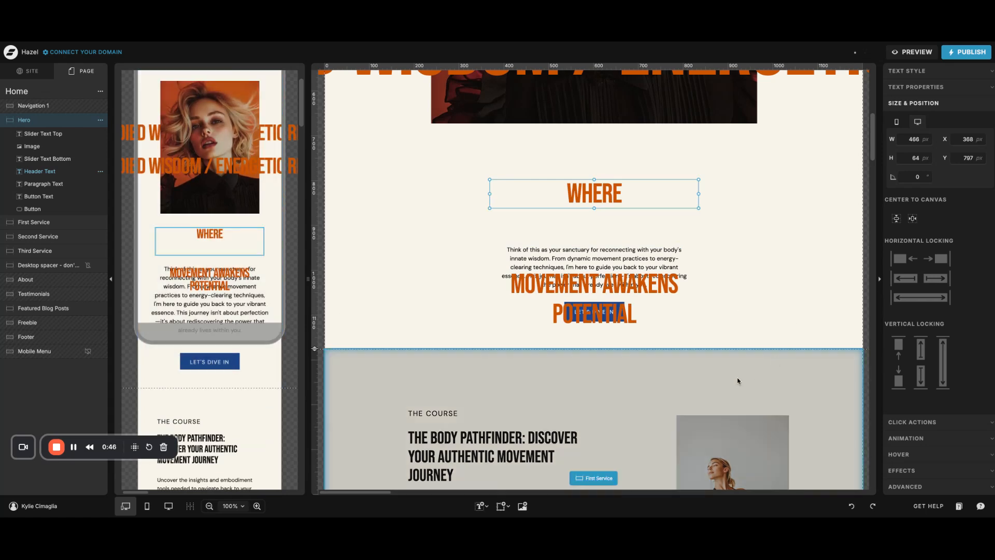
left_click(852, 507)
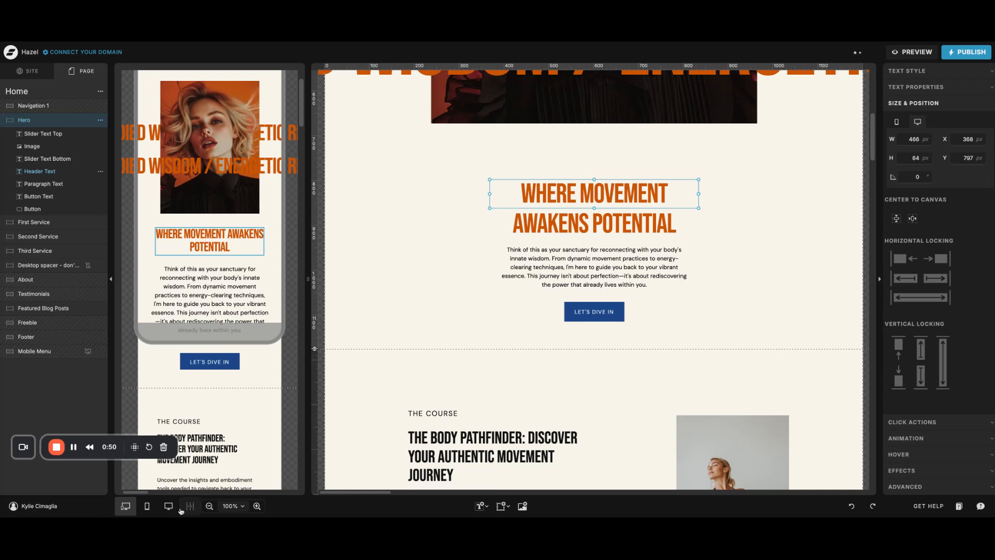
- Compare the Hero header in desktop-only and mobile-only views, and restore the side-by-side layout
scroll(154, 409, "up", 3)
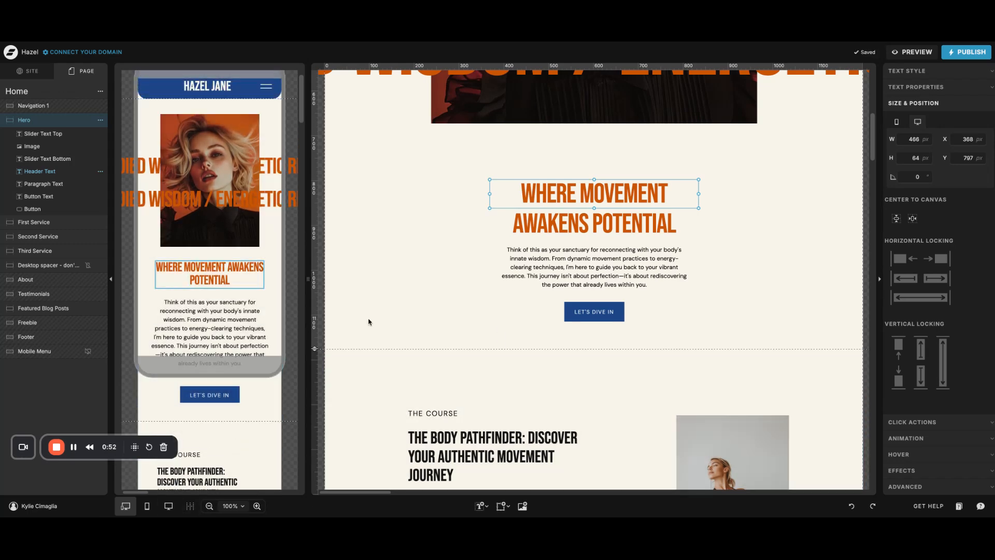
scroll(367, 322, "up", 2)
left_click(167, 512)
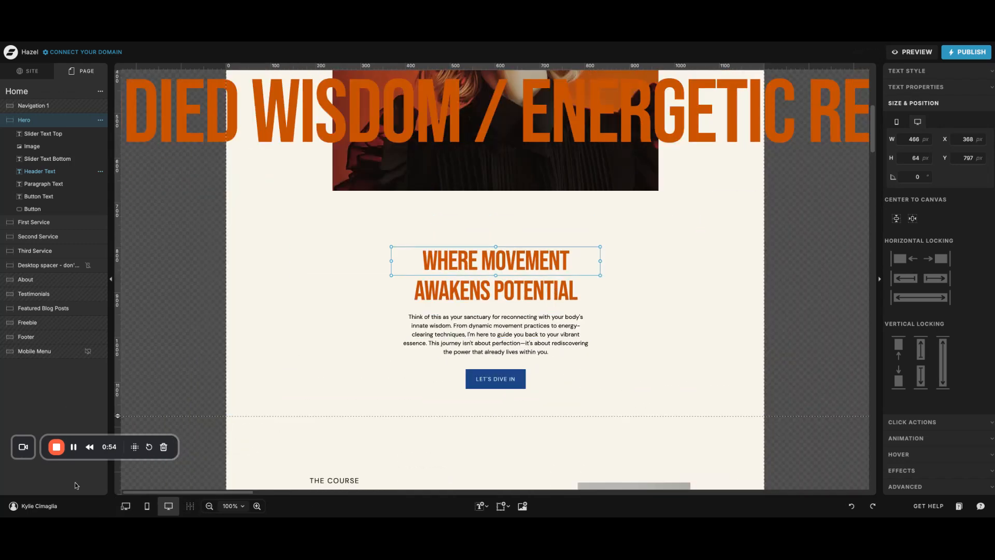
left_click(148, 508)
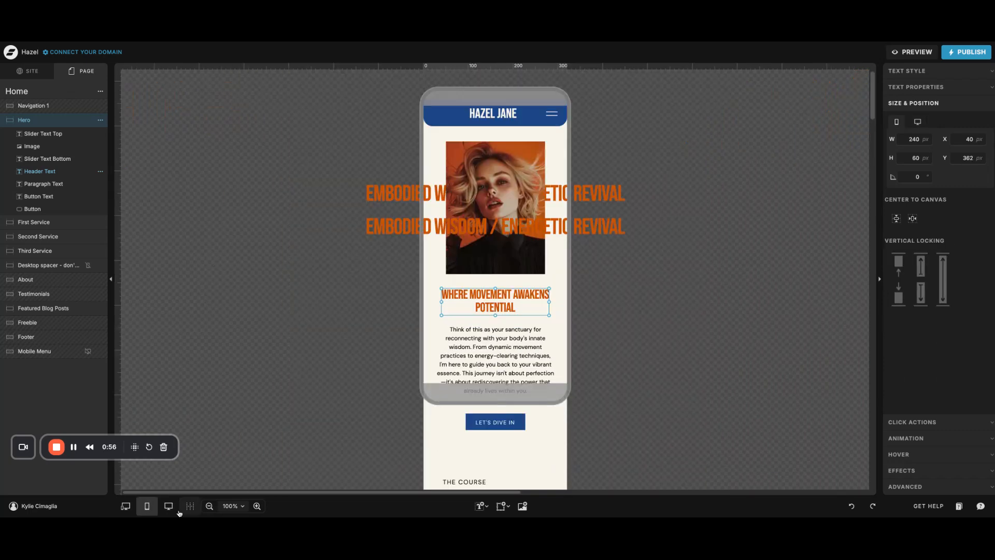
left_click(126, 508)
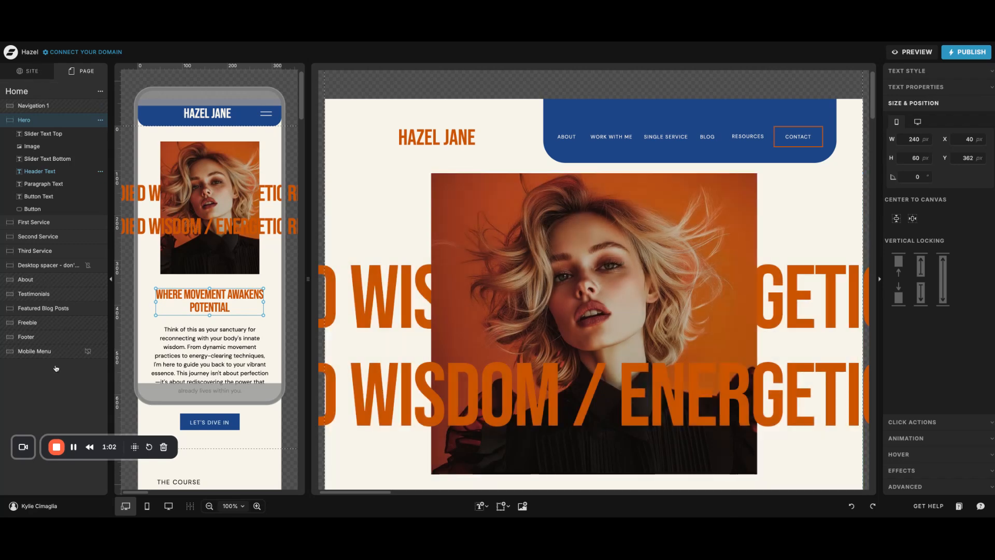
- Jump to the Navigation 1 and First Service canvases of the Home page, selecting First Service on the desktop side
left_click(67, 111)
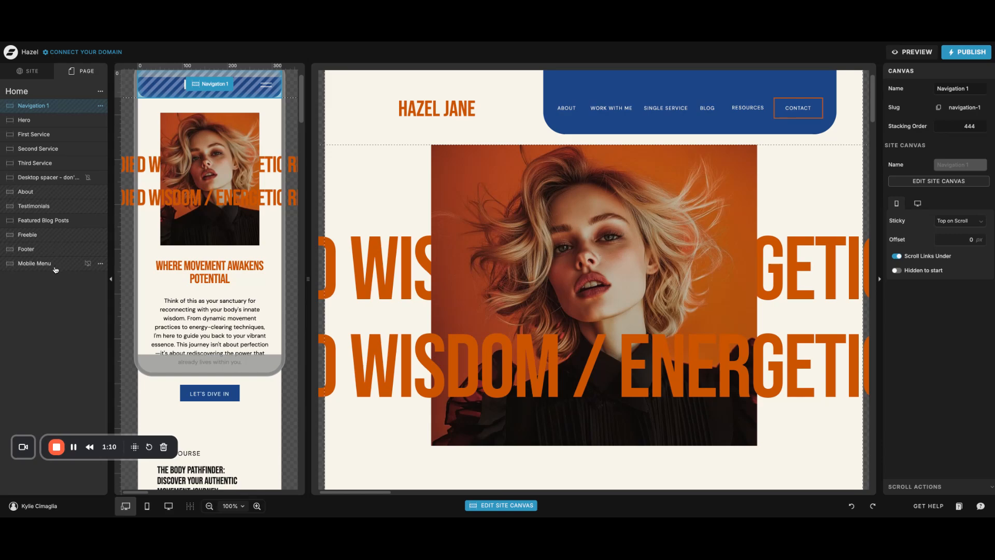
left_click(39, 136)
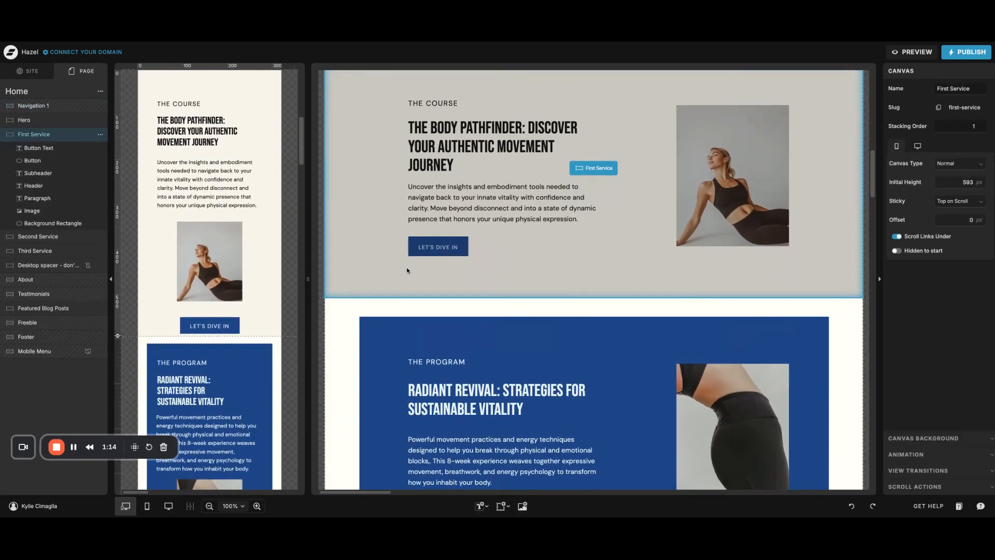
scroll(583, 126, "up", 2)
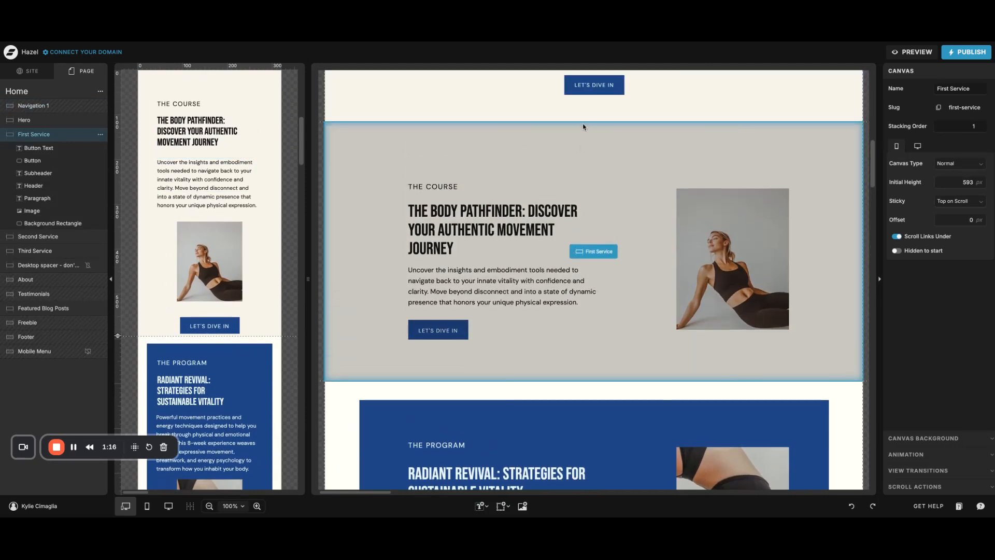
left_click(532, 151)
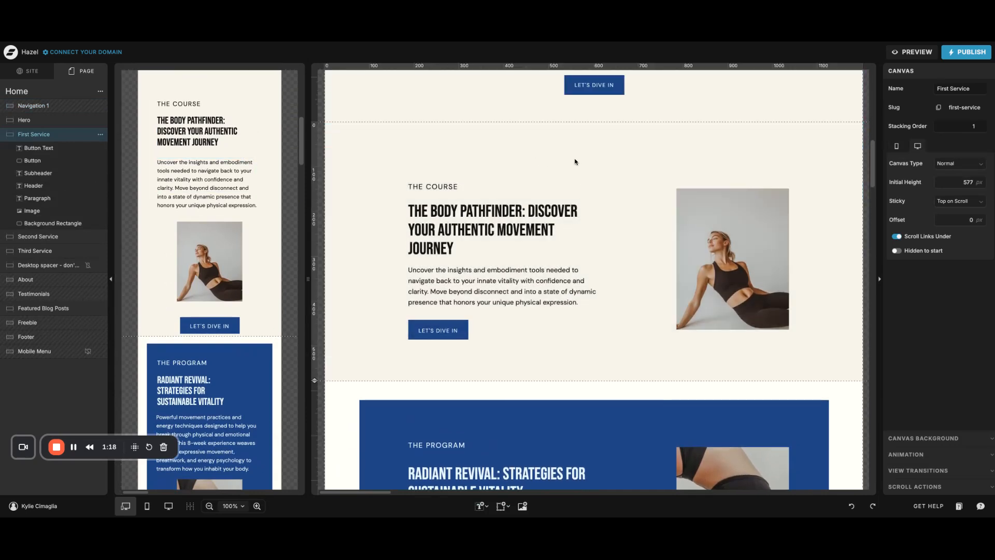
- Open the First Service paragraph on the desktop canvas for text editing and exit the editing mode
double_click(428, 280)
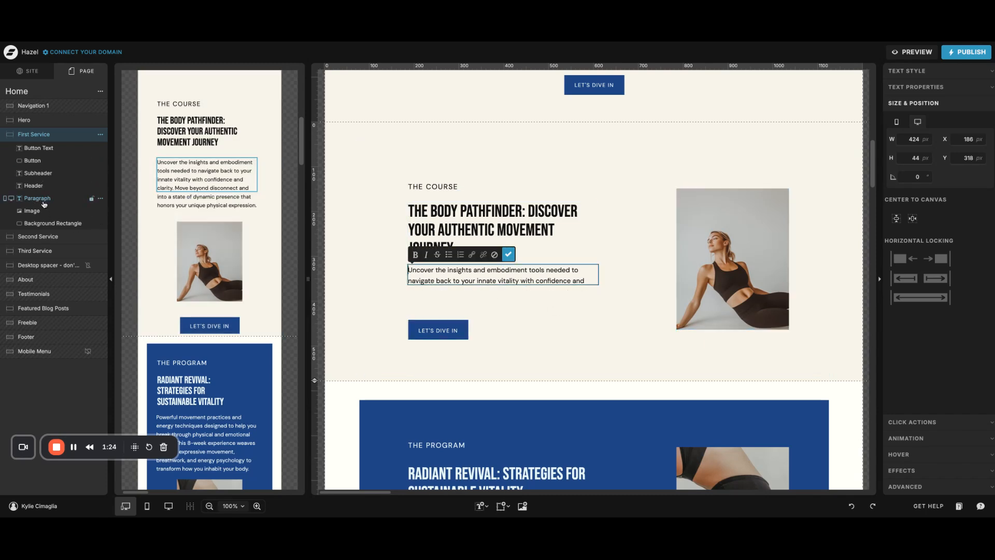
left_click(510, 255)
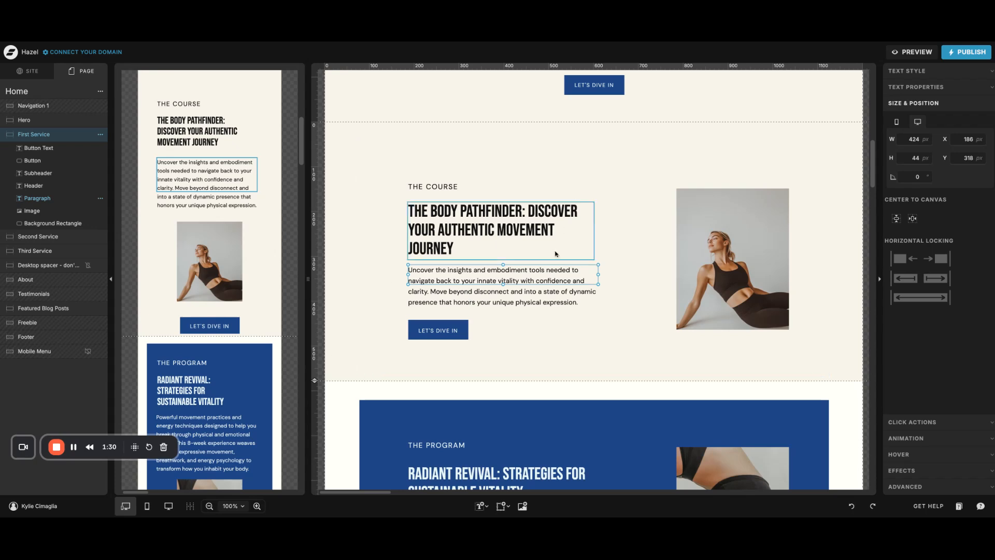
scroll(504, 266, "up", 1)
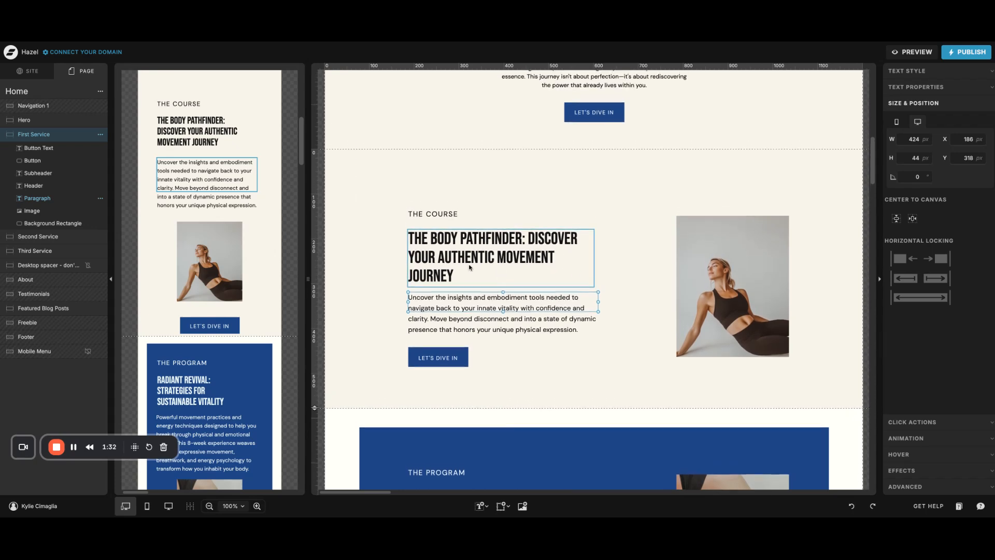
scroll(458, 280, "up", 1)
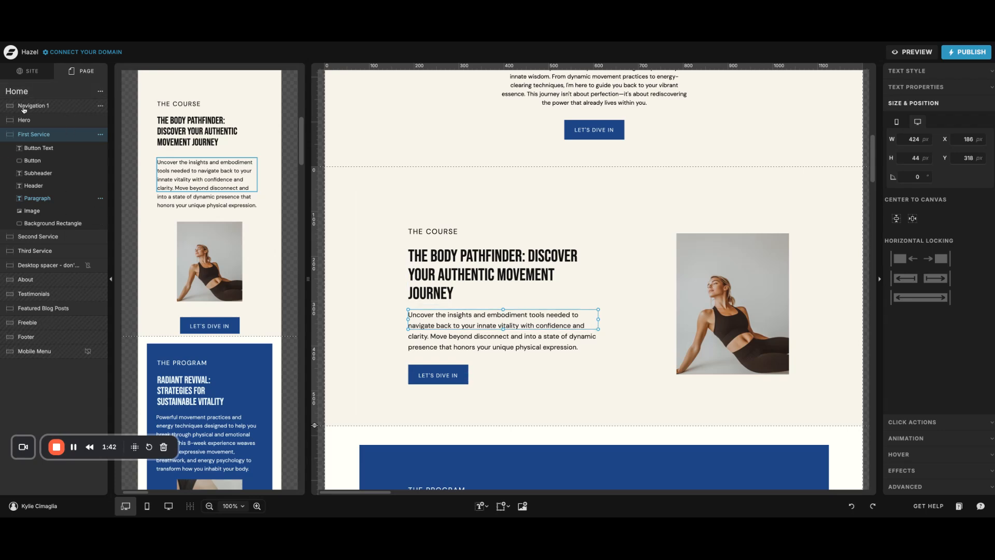
- Open the About page from the site's pages and go to its About Intro canvas
left_click(29, 74)
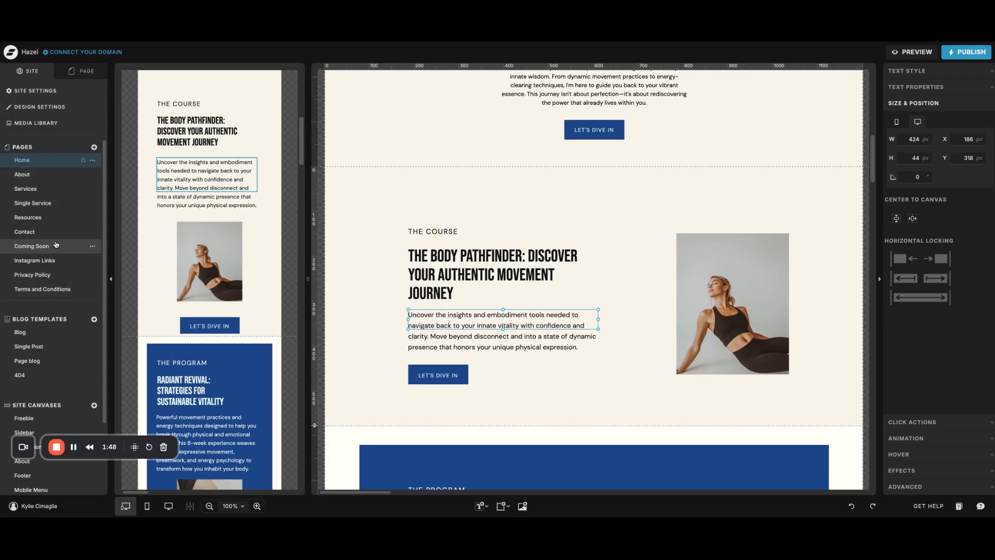
left_click(52, 175)
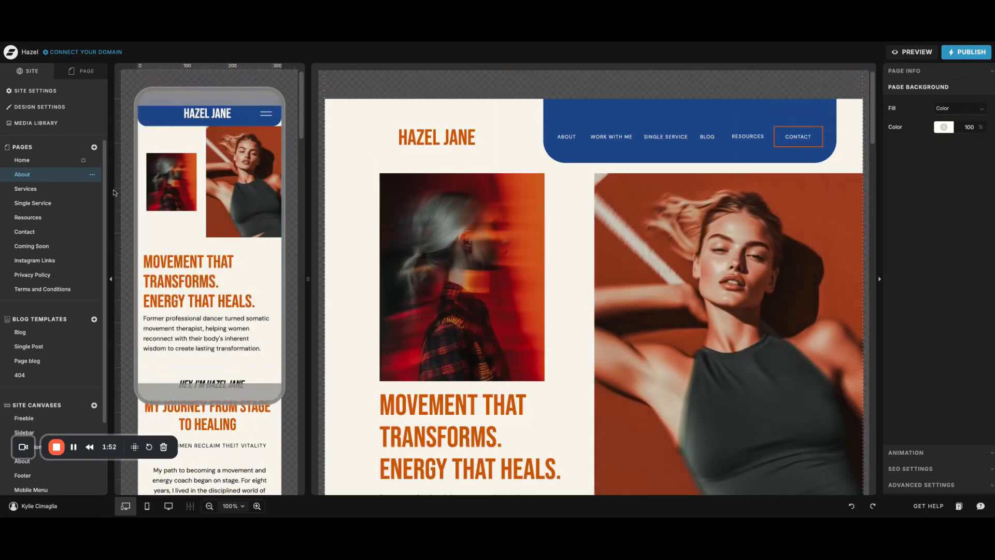
left_click(93, 78)
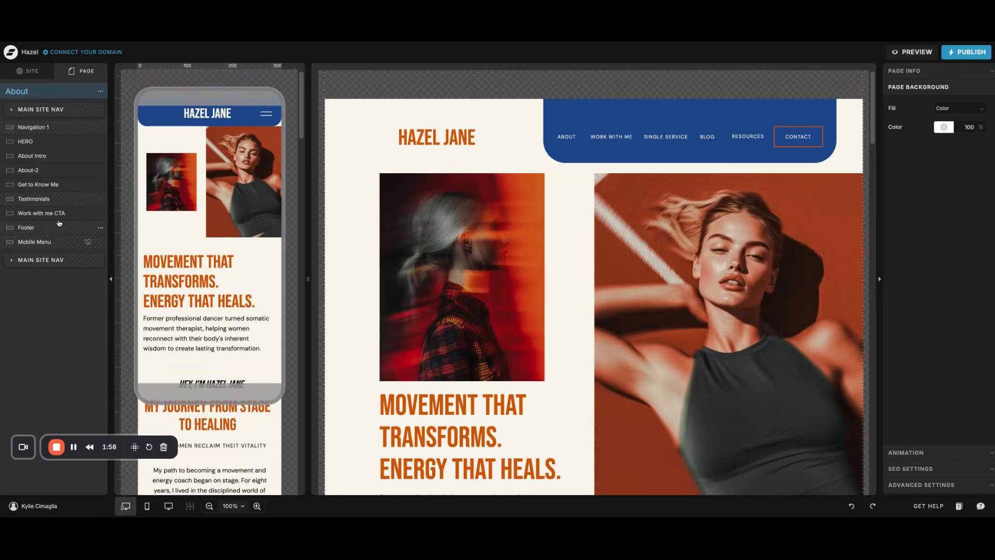
left_click(32, 155)
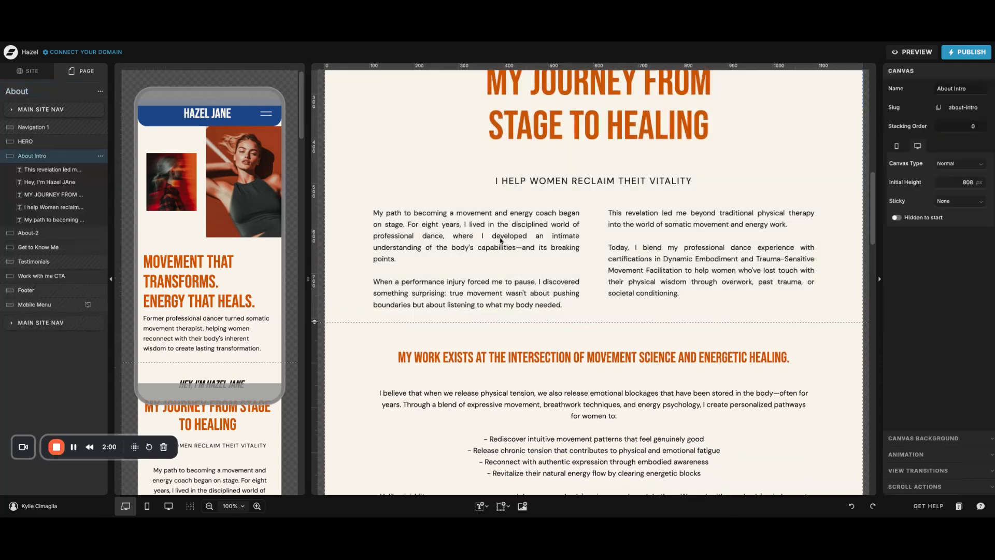
- Show the text style settings of the About Intro paragraph starting "This revelation led me", and return to the Home page
left_click(674, 241)
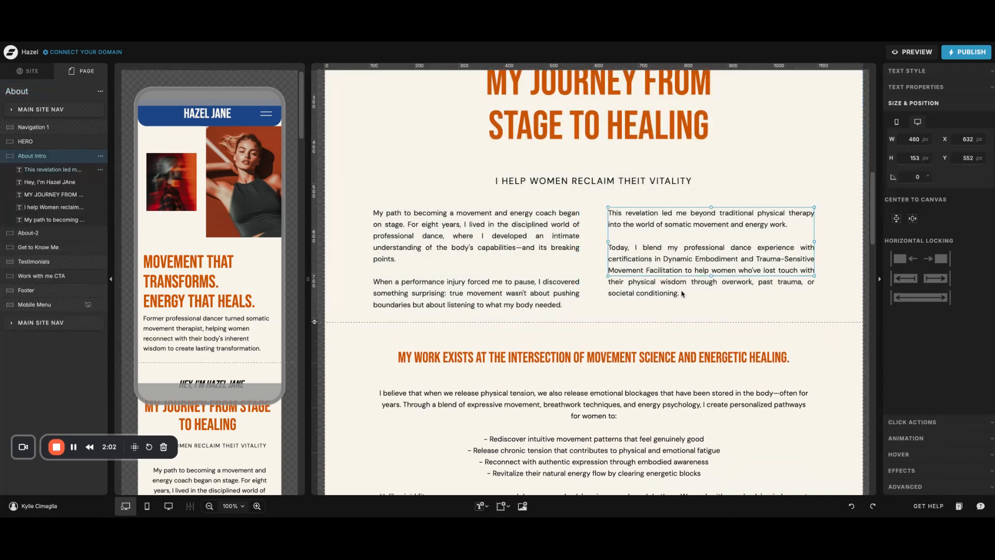
left_click(32, 71)
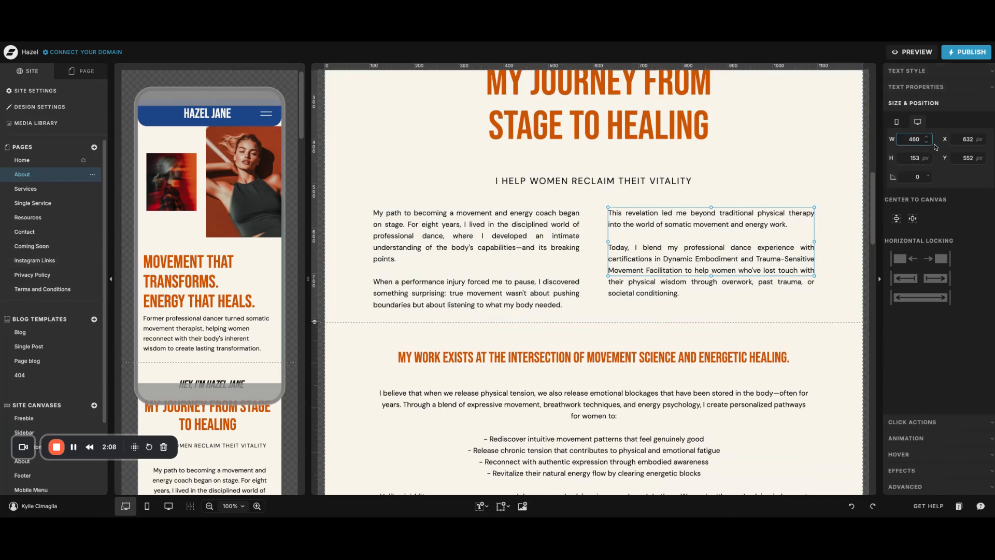
left_click(937, 73)
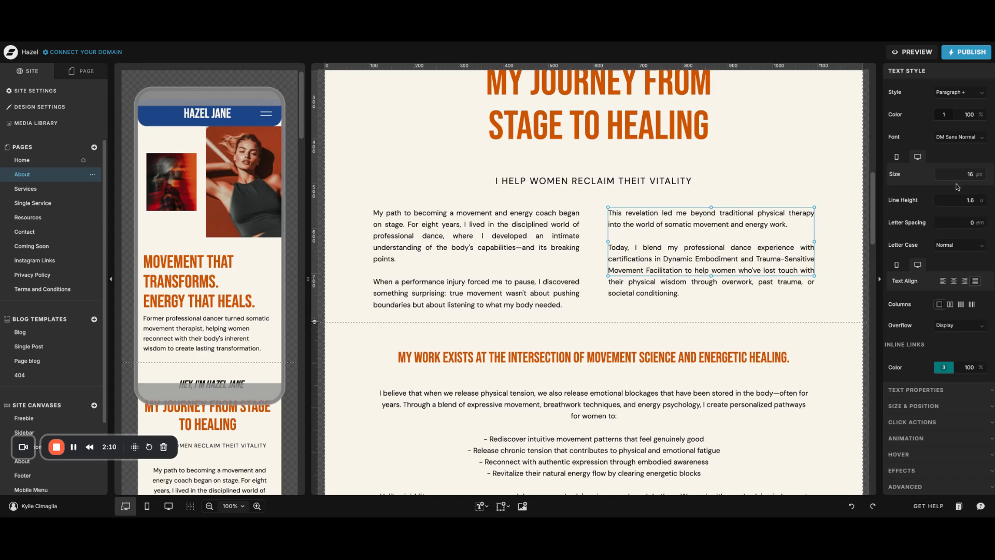
scroll(380, 125, "up", 7)
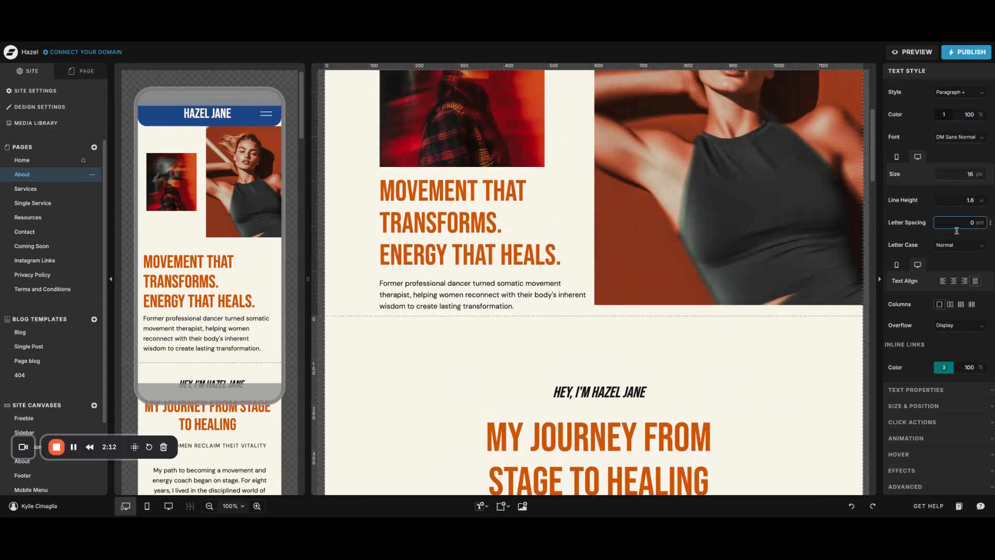
left_click(22, 160)
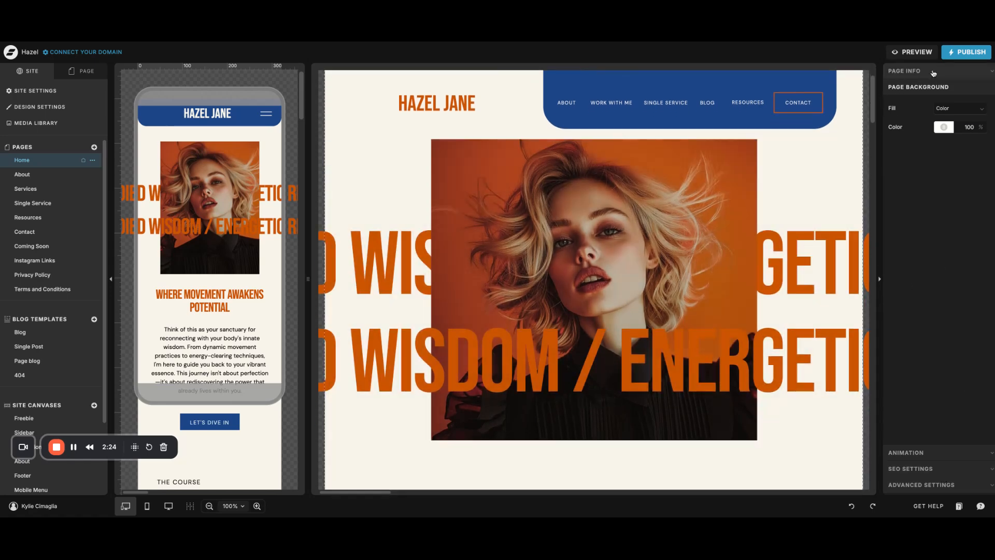
- Show the Home page's page info, page background and SEO settings
left_click(933, 72)
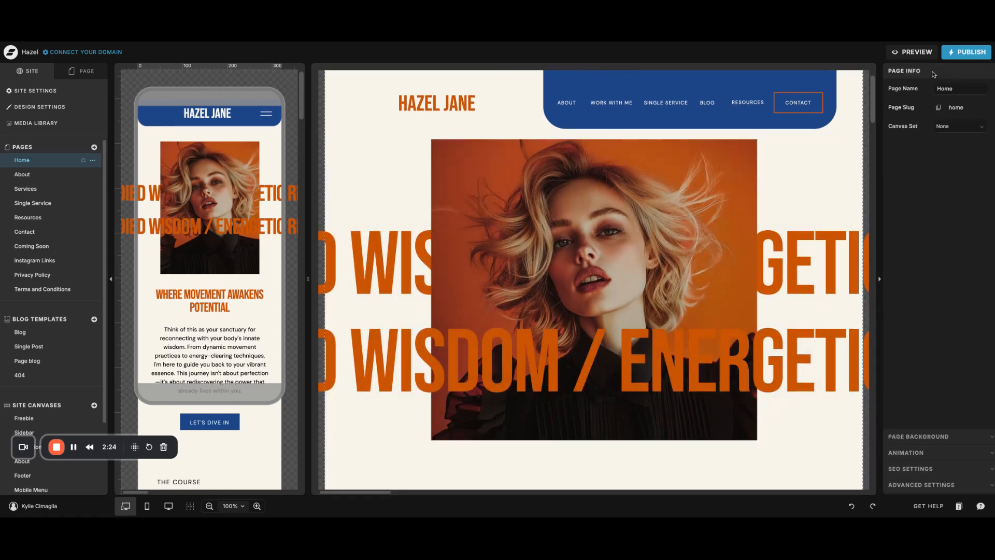
left_click(935, 442)
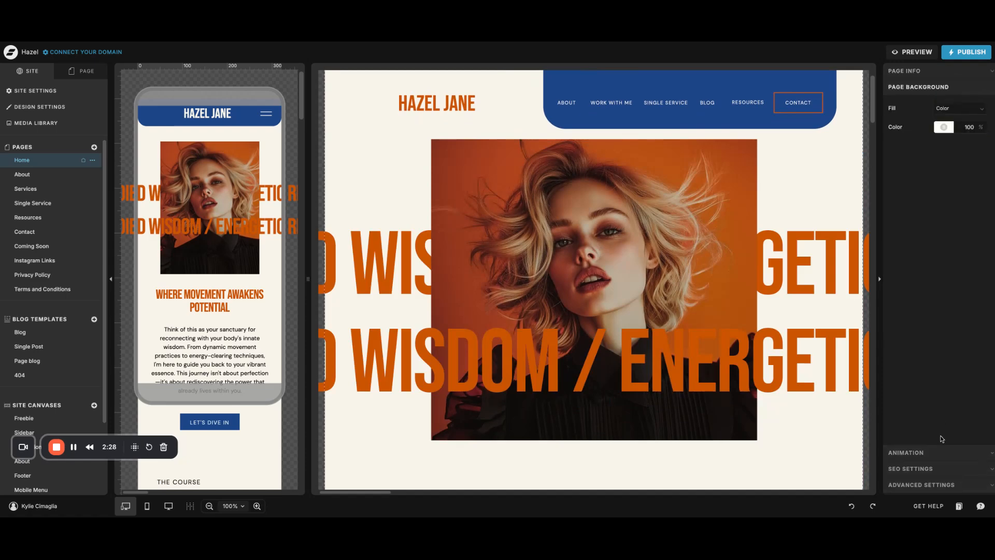
left_click(943, 469)
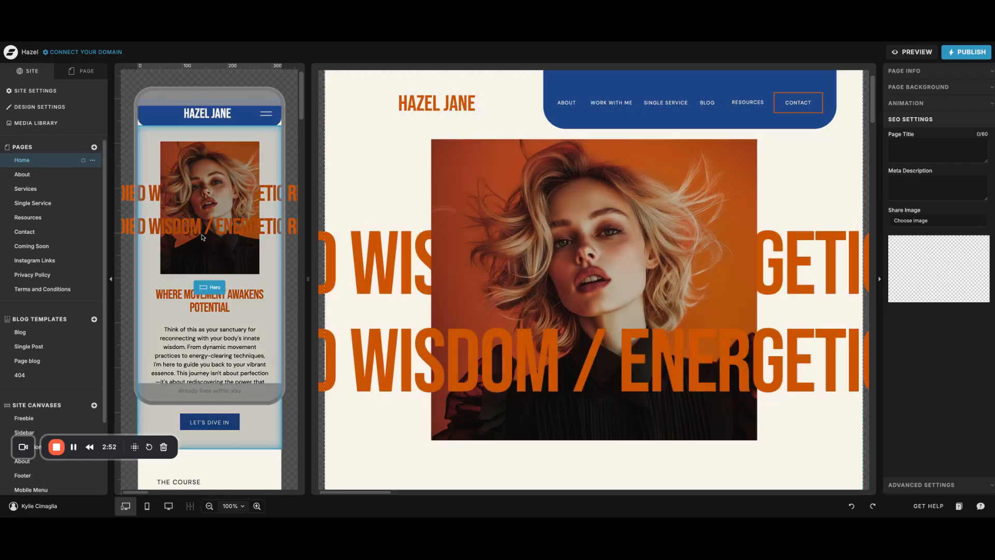
- Show the Hero canvas settings from the Home page's canvas list and look through the page's desktop canvases
left_click(69, 74)
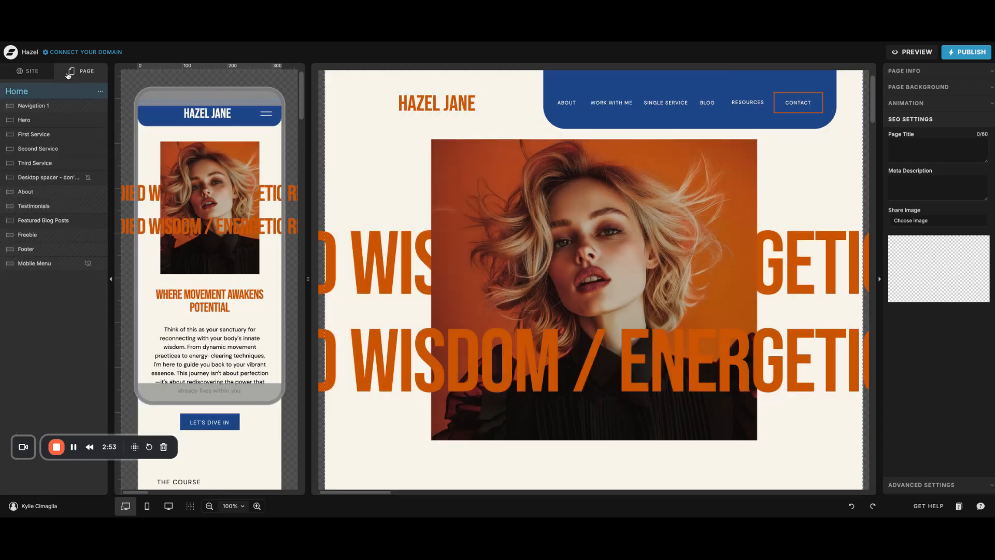
left_click(40, 125)
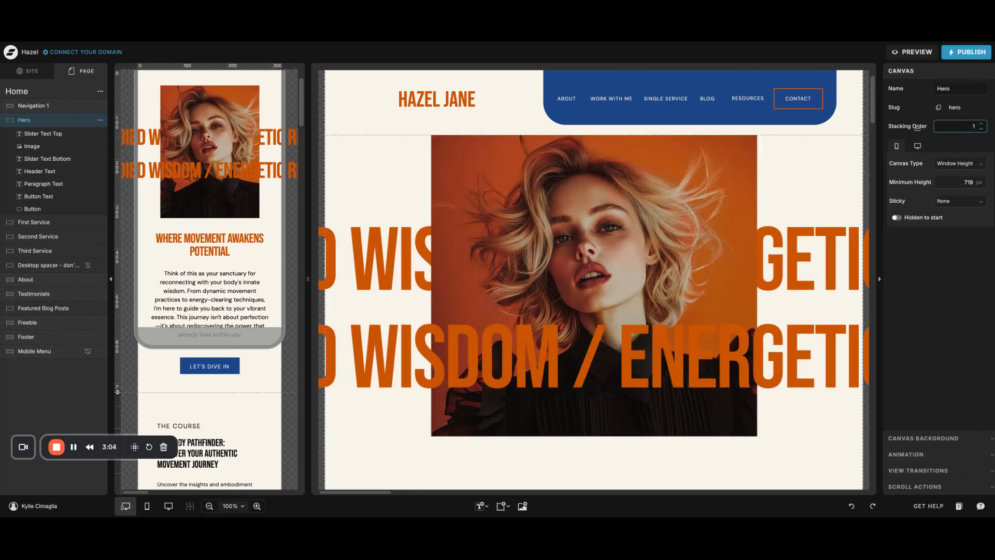
scroll(758, 196, "down", 4)
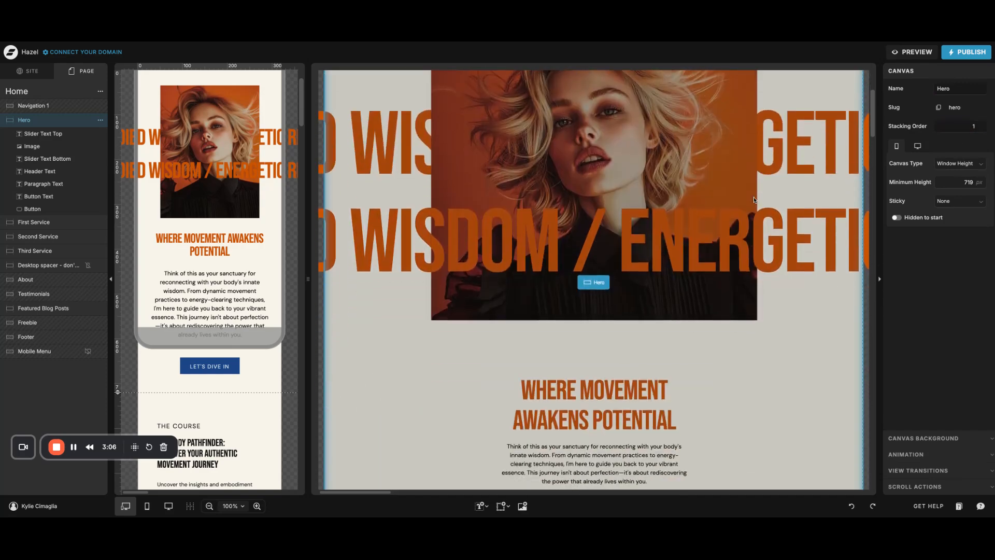
scroll(758, 196, "down", 20)
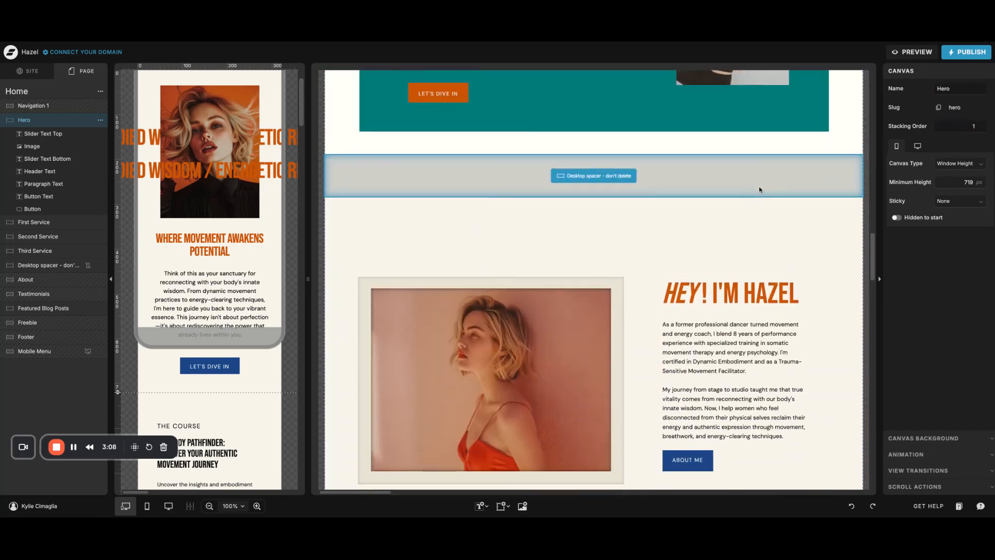
scroll(762, 190, "up", 15)
scroll(762, 191, "up", 8)
scroll(762, 191, "down", 12)
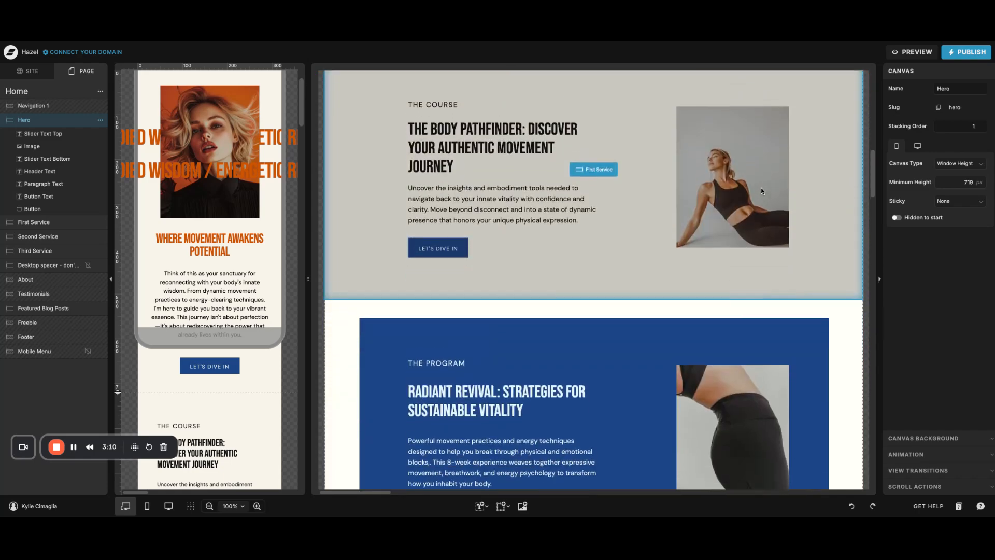
scroll(762, 191, "up", 12)
scroll(761, 191, "up", 2)
scroll(761, 191, "down", 12)
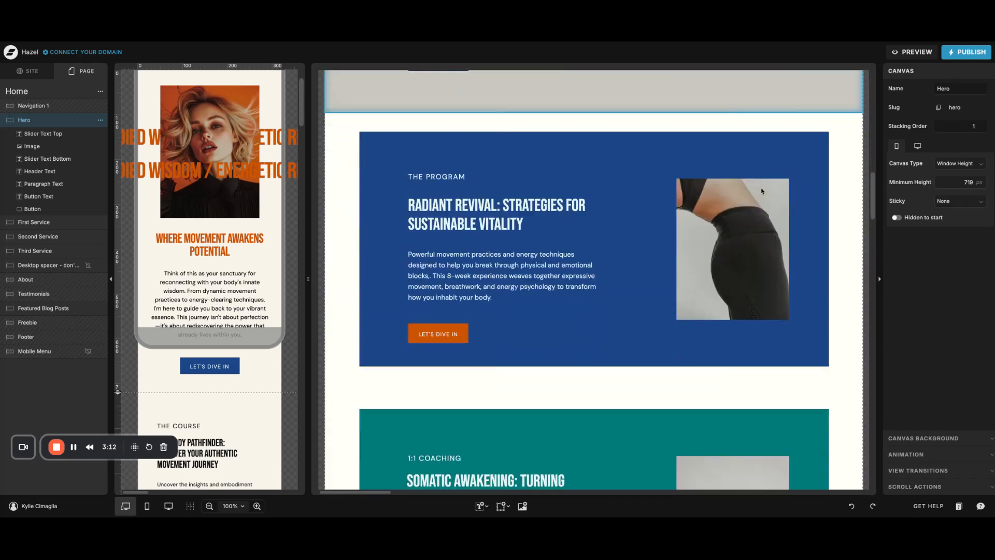
scroll(761, 191, "up", 1)
scroll(761, 191, "up", 10)
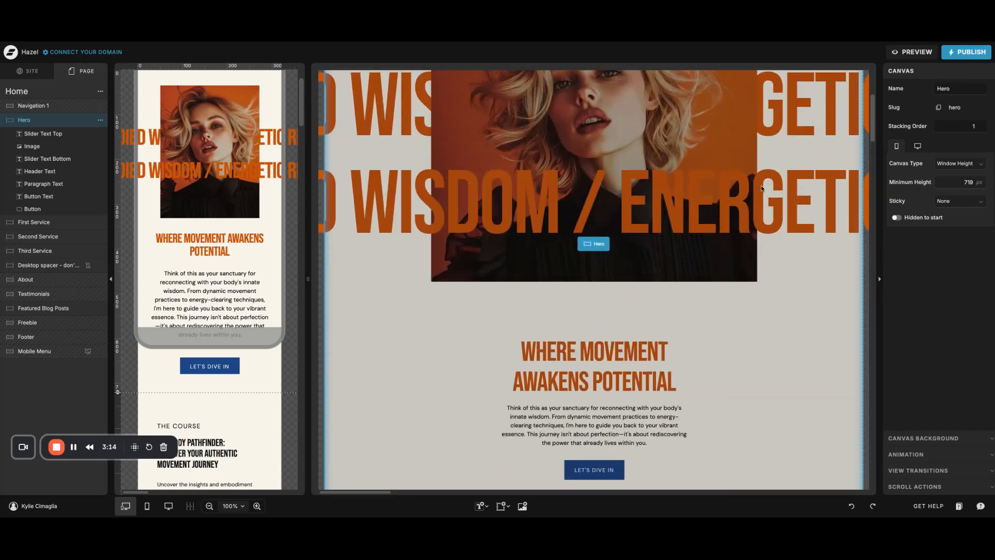
- Try to move the Hero image down across the border of the First Service canvas on desktop, and undo the move
scroll(661, 198, "down", 2)
left_click(665, 185)
left_click(654, 177)
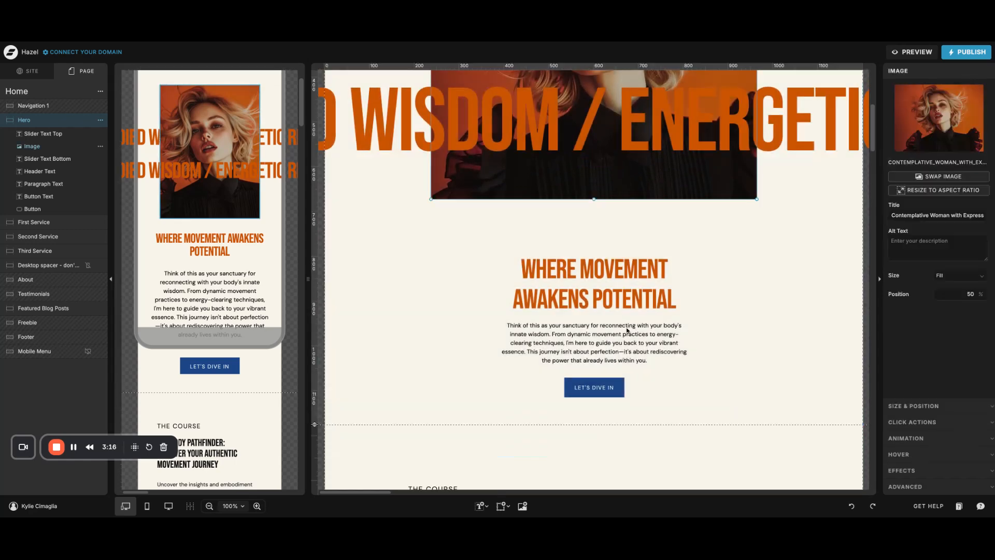
left_click_drag(610, 169, 616, 433)
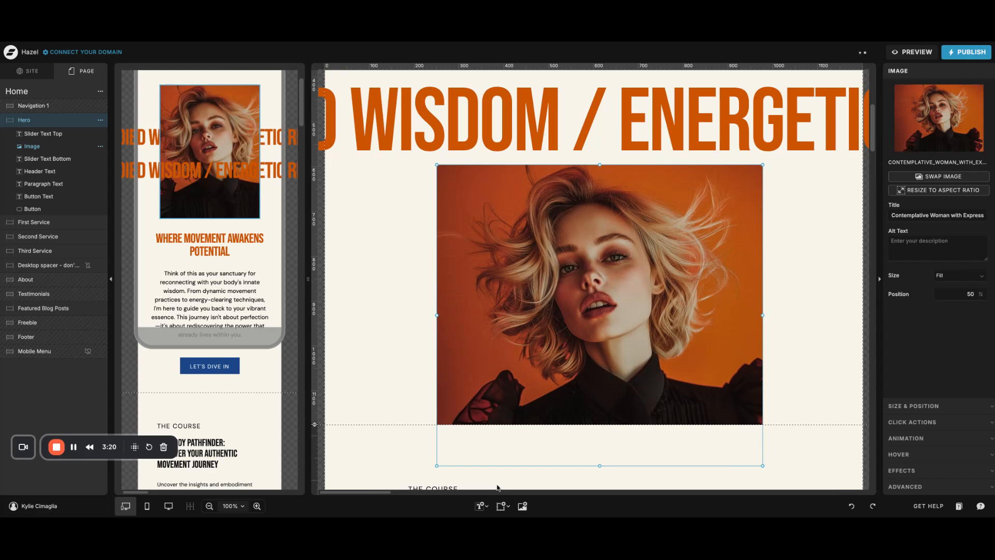
scroll(597, 441, "down", 3)
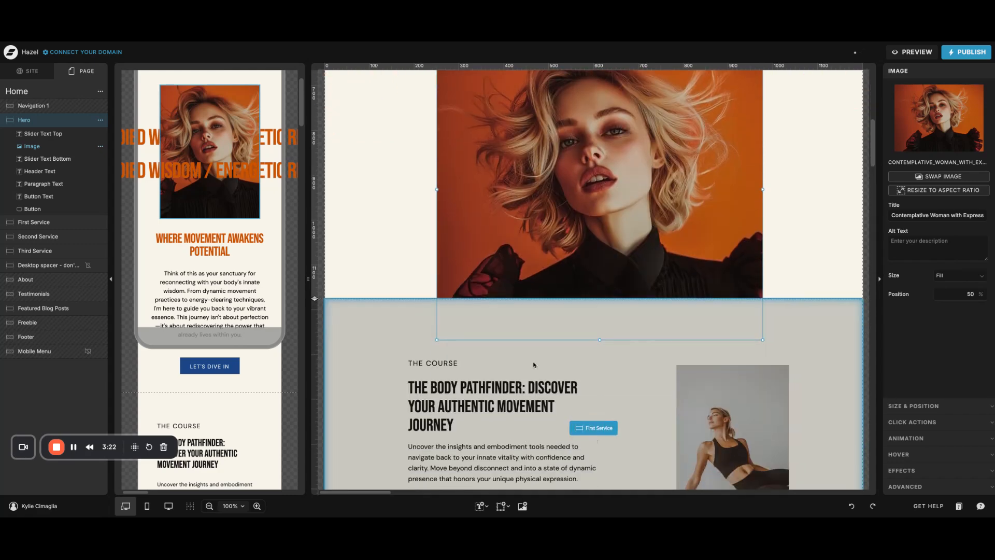
scroll(726, 311, "up", 4)
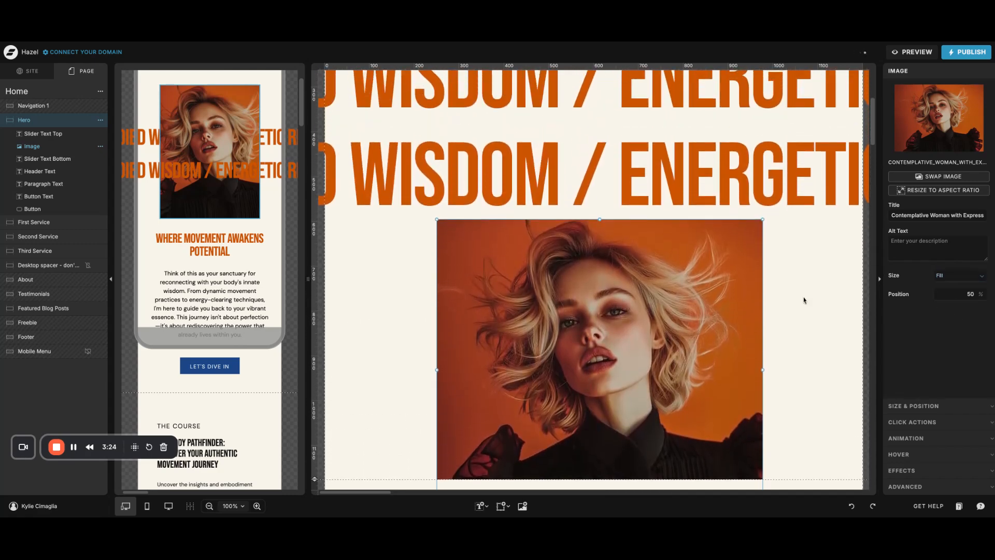
scroll(536, 257, "down", 2)
scroll(391, 216, "up", 1)
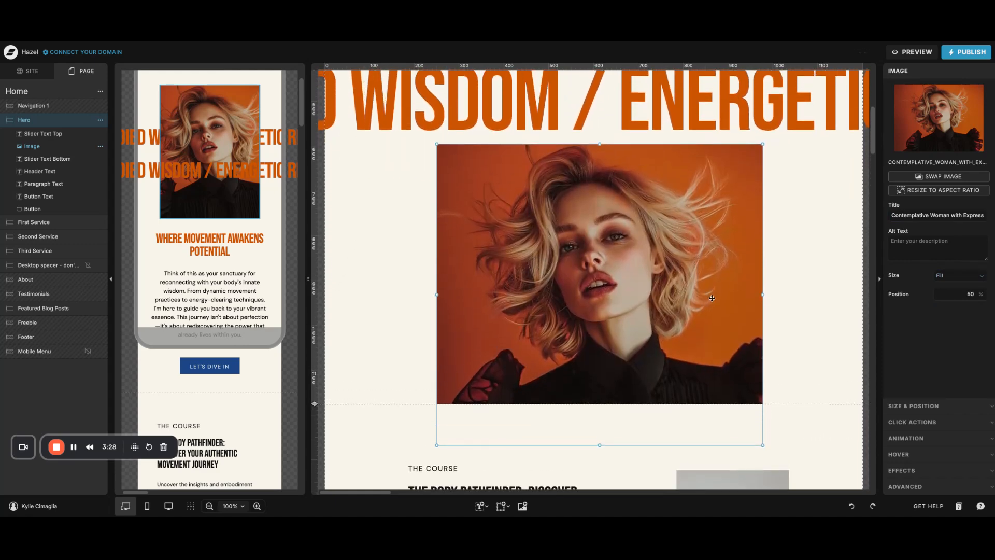
scroll(524, 456, "down", 1)
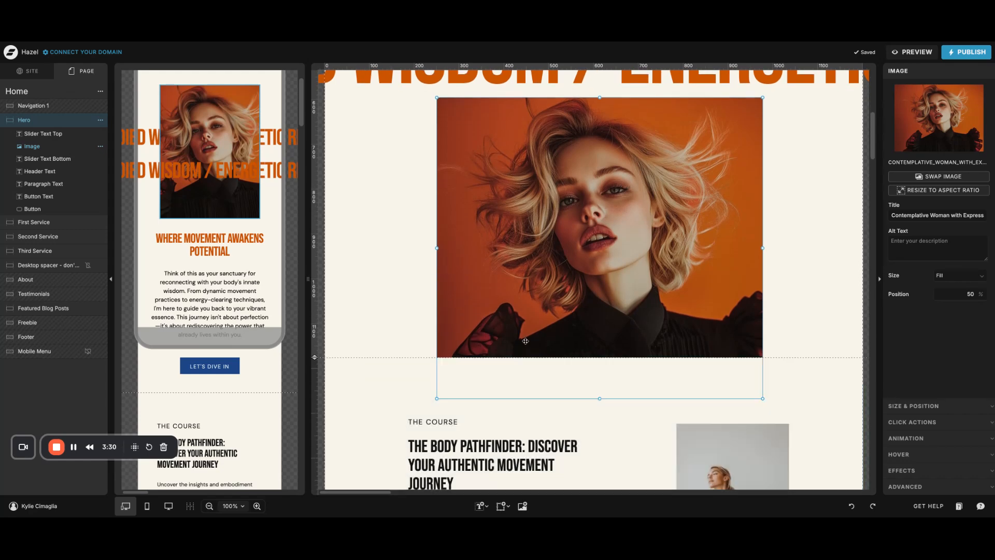
scroll(526, 341, "up", 2)
left_click_drag(622, 296, 616, 298)
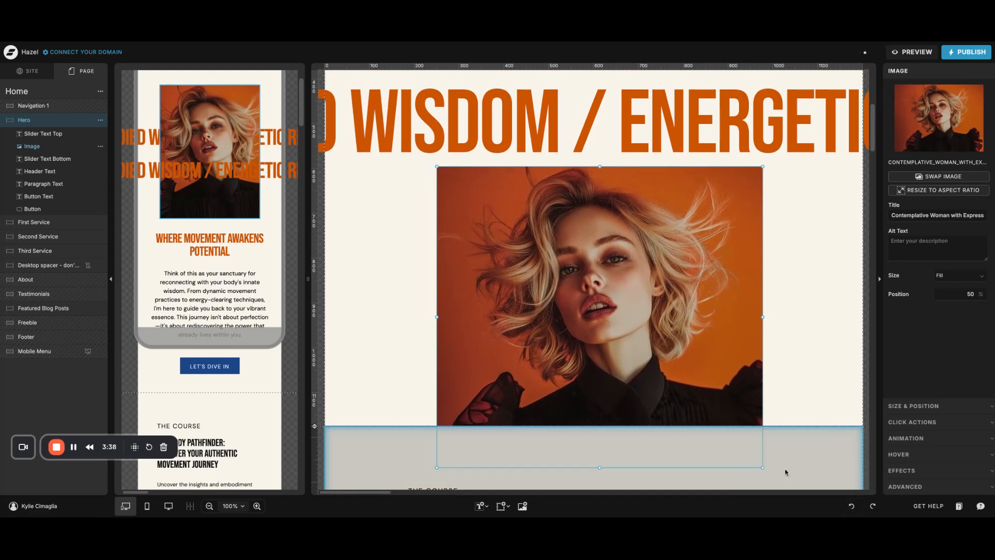
left_click(852, 506)
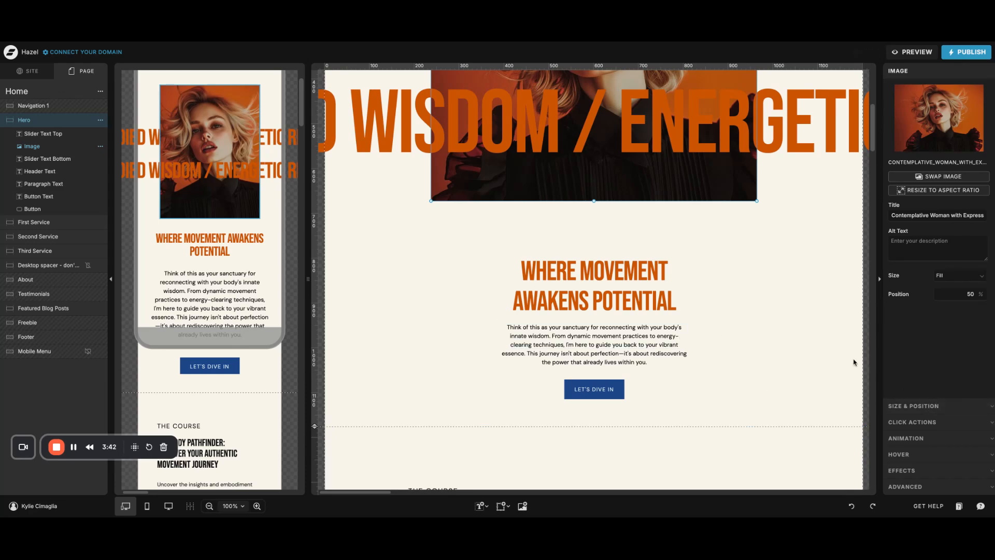
- Set the Hero image's position to 0% and undo the change
scroll(517, 175, "up", 5)
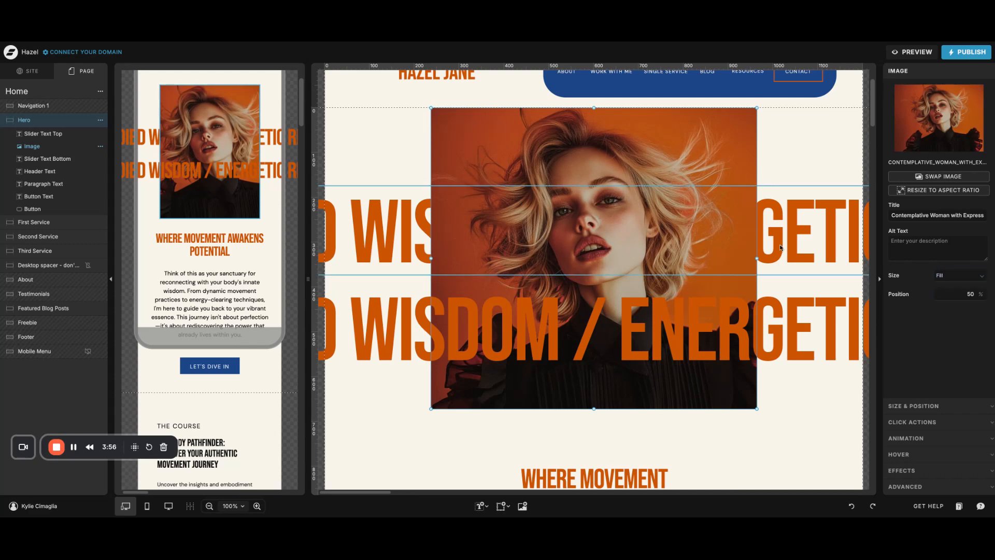
left_click(981, 298)
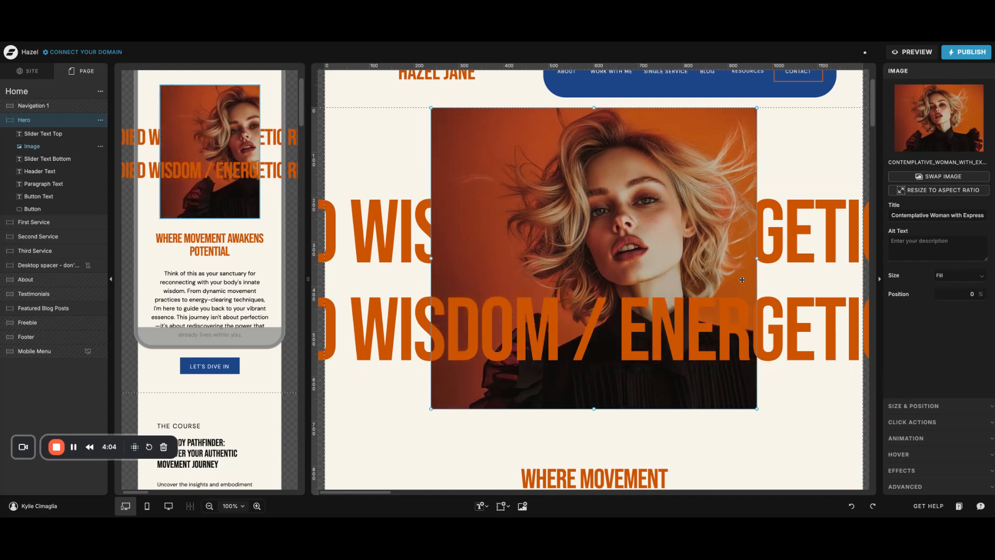
left_click(851, 507)
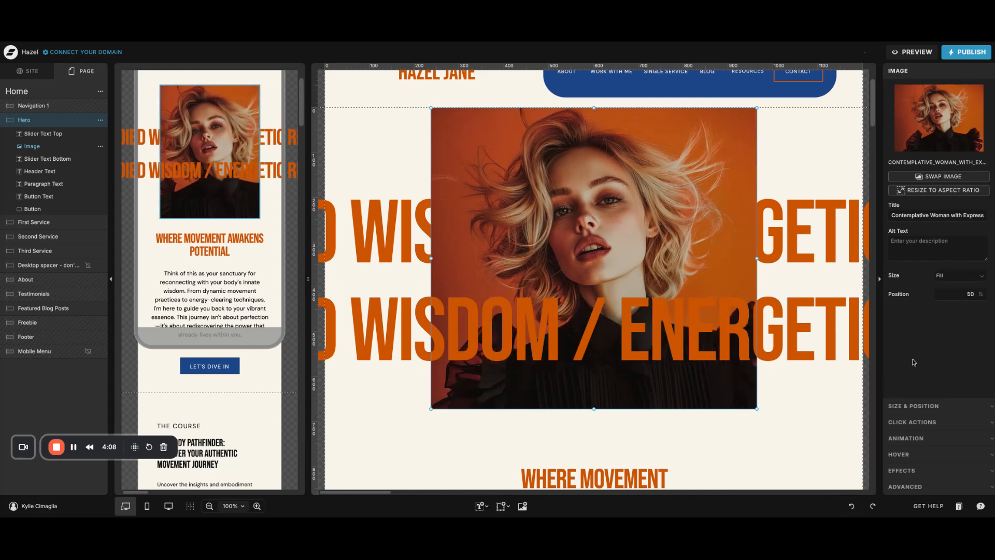
- Show the size and position settings of the Hero image and of the desktop site title on the Navigation 1 canvas
left_click(921, 406)
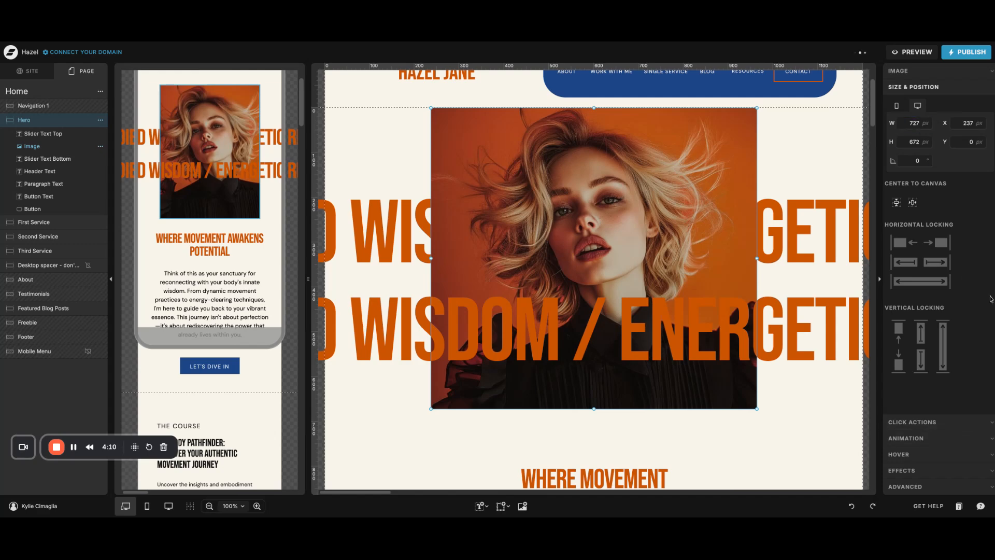
scroll(866, 418, "up", 2)
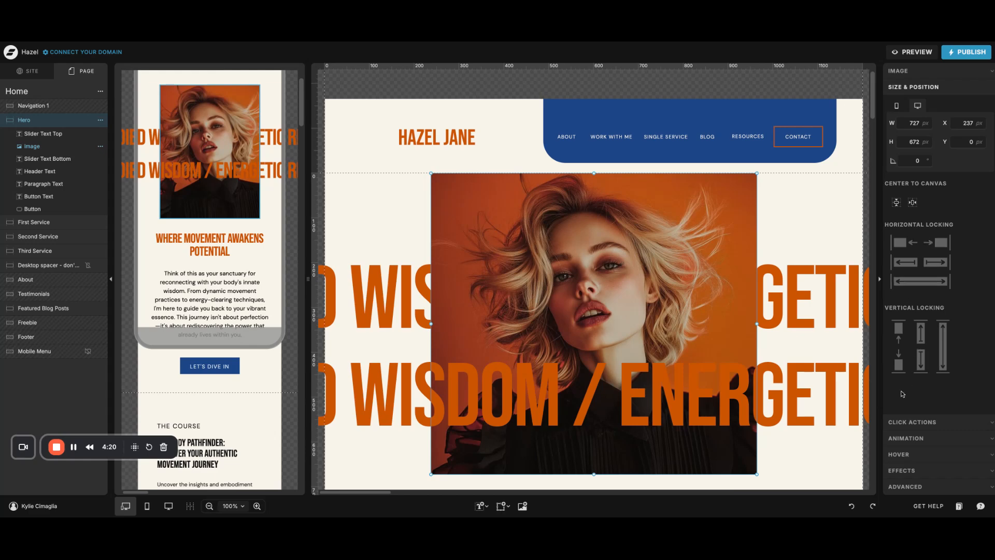
double_click(514, 134)
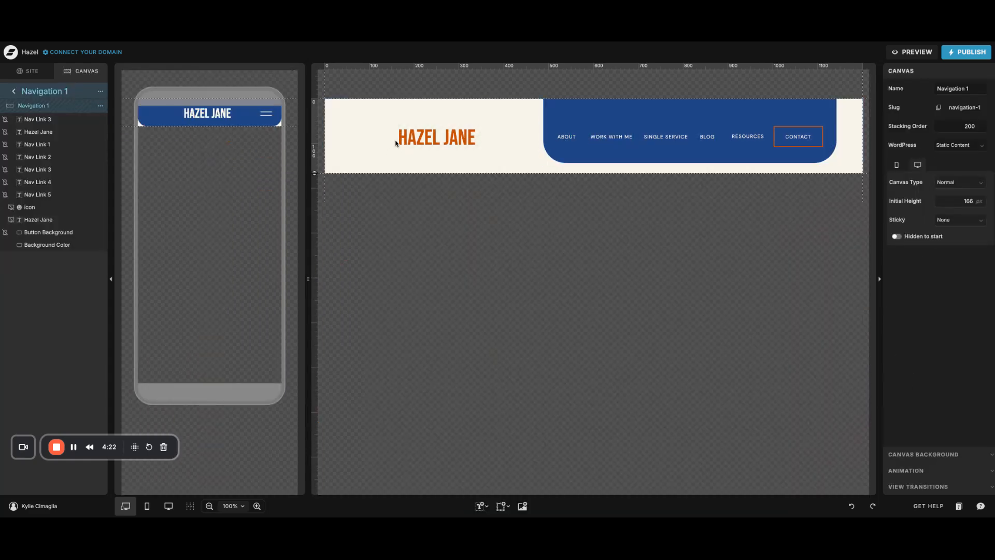
left_click(396, 144)
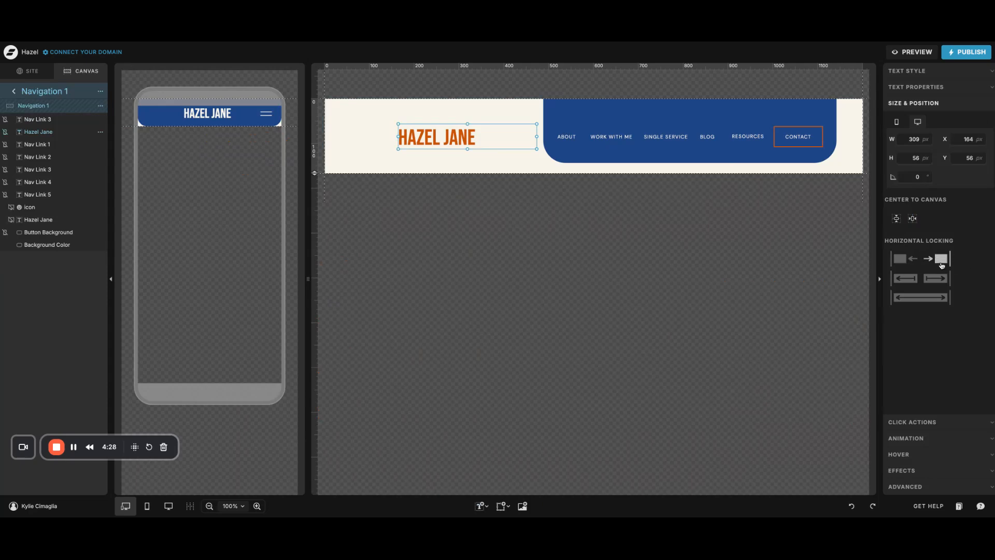
- Compare the site preview with the desktop site title locked horizontally to the right and to the left, restoring the right lock
left_click(908, 53)
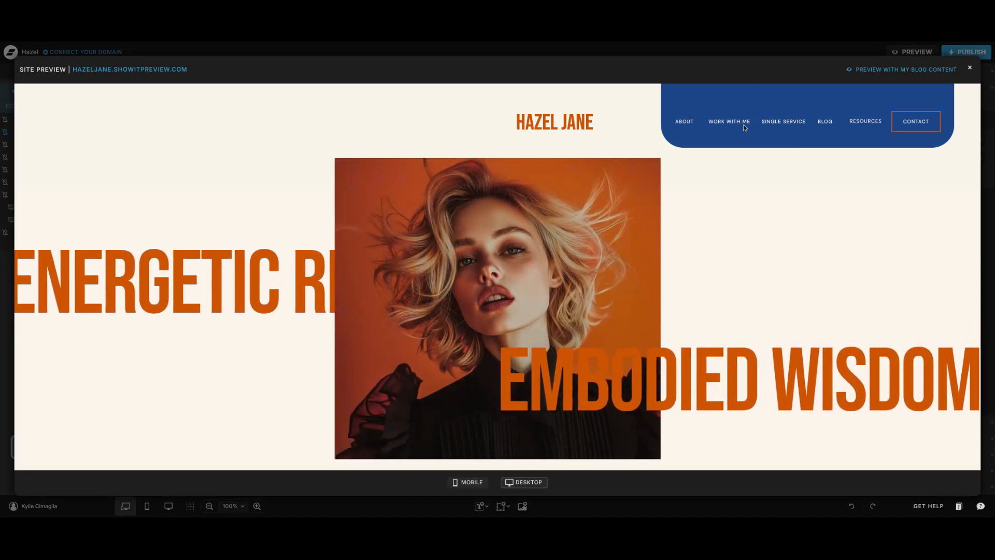
left_click(969, 69)
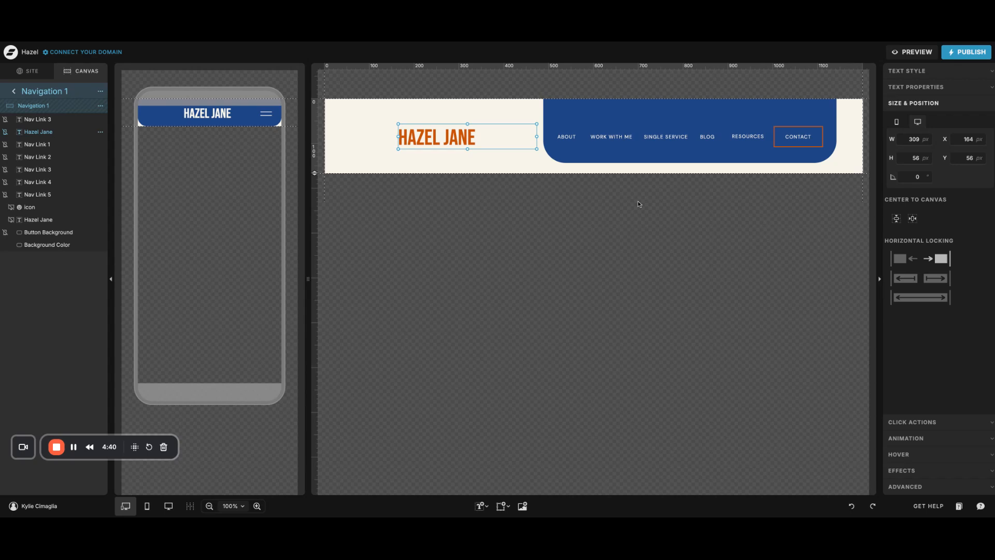
left_click(905, 261)
left_click(913, 52)
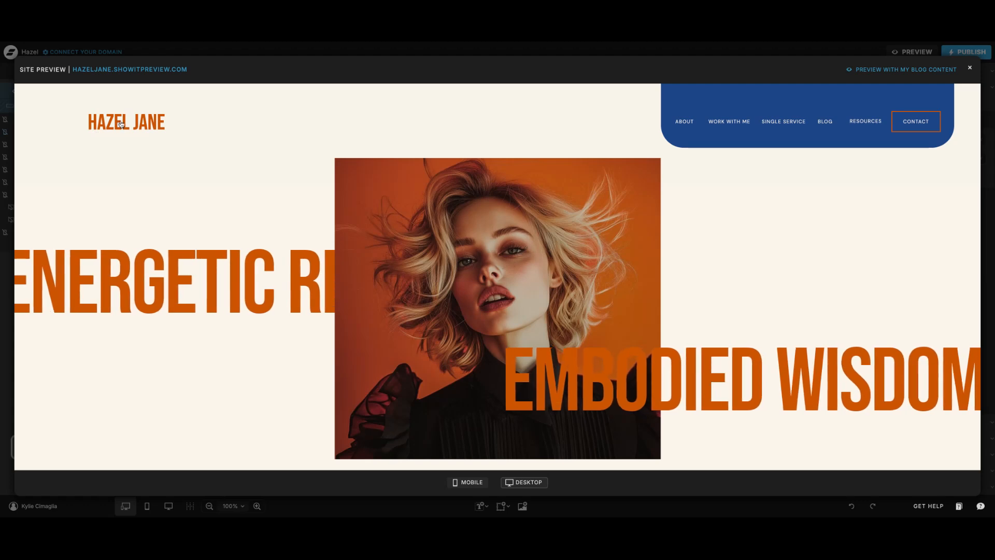
left_click(970, 68)
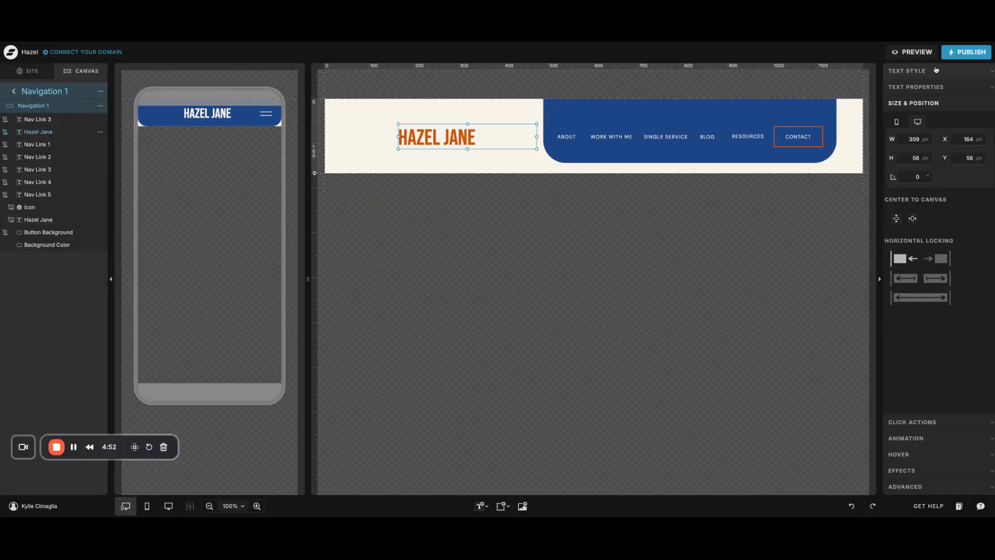
left_click(941, 259)
- Return to the Home page and show the click action settings of the Hero image
left_click(13, 91)
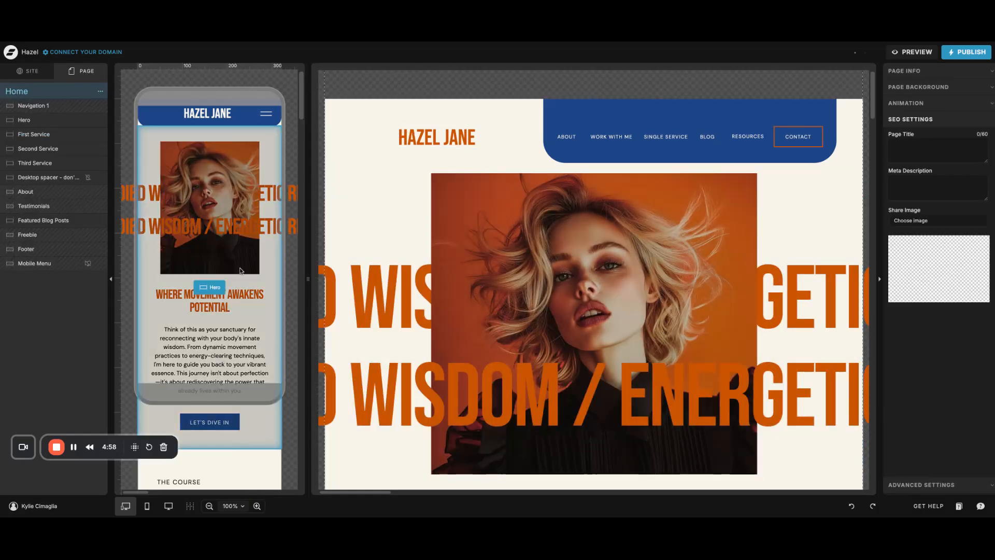
left_click(557, 283)
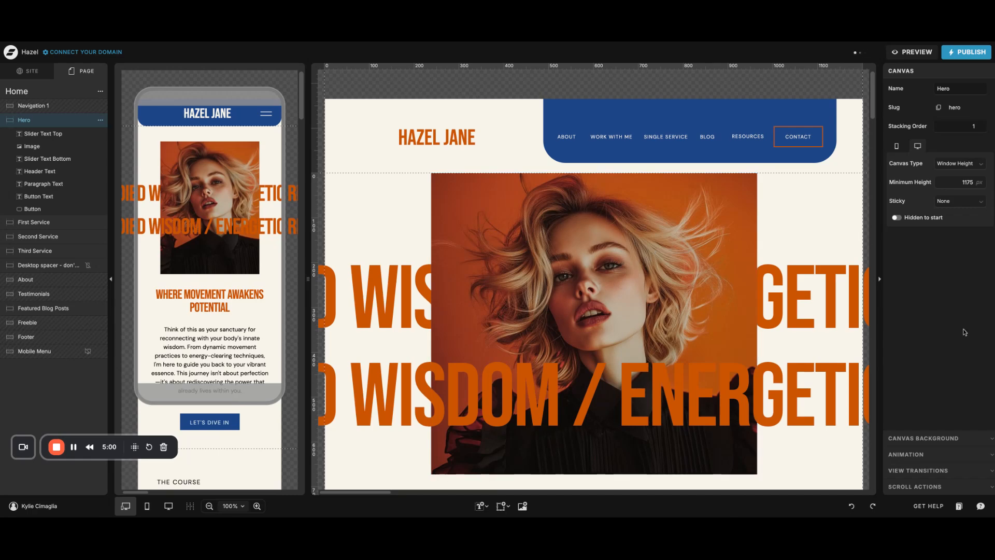
scroll(790, 306, "down", 1)
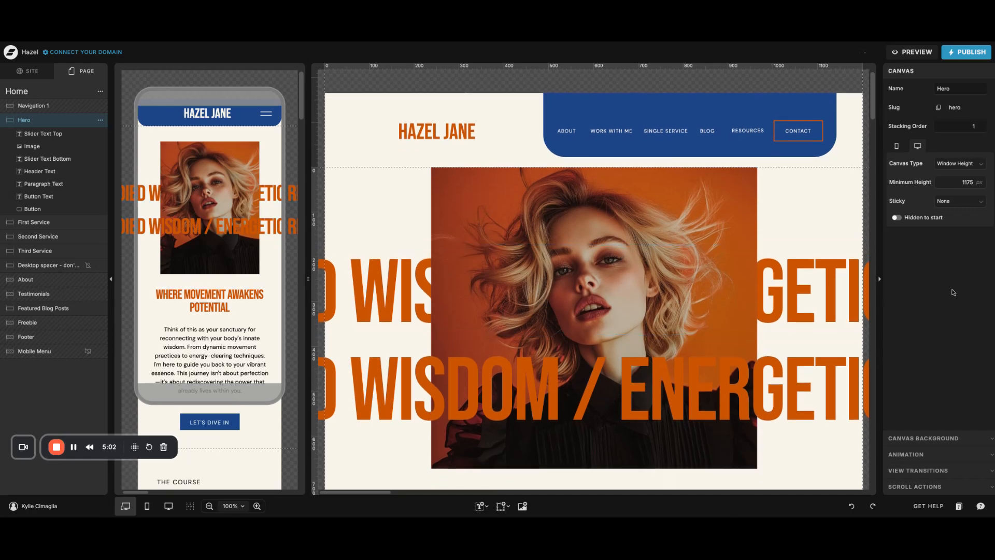
left_click(602, 357)
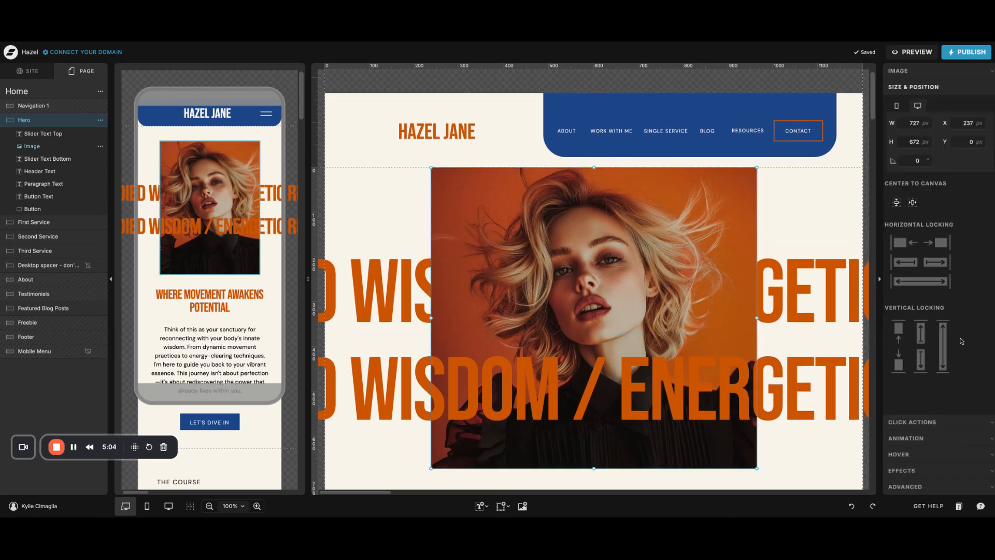
left_click(937, 424)
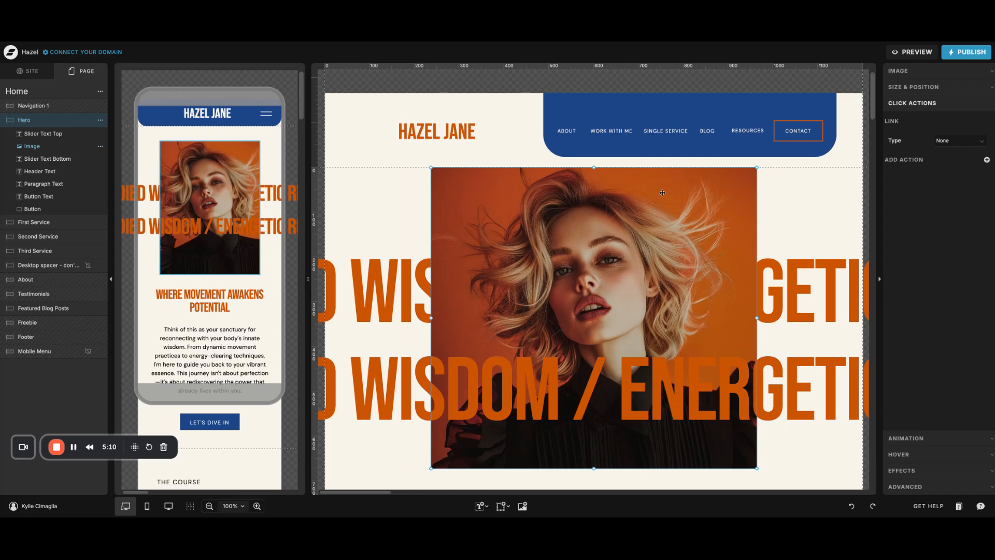
scroll(662, 230, "down", 1)
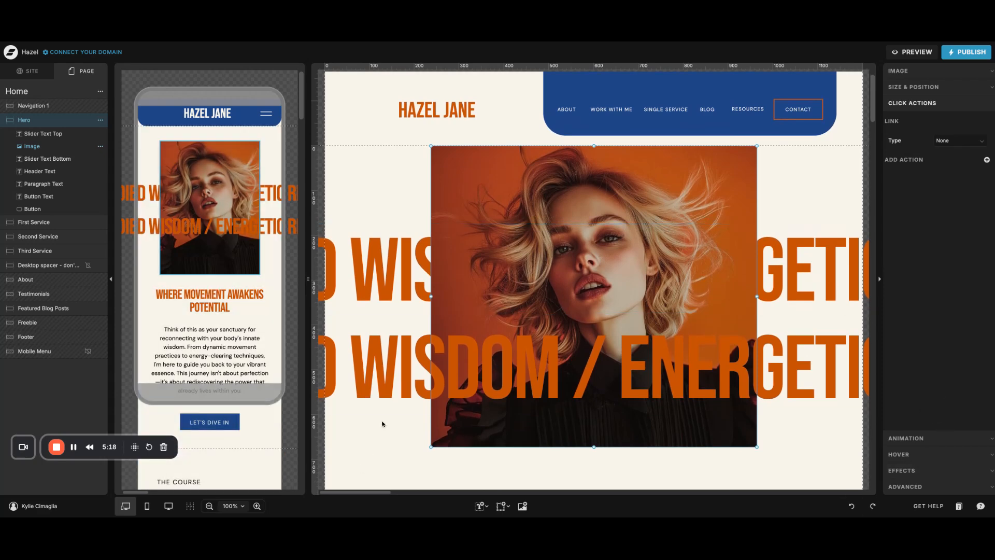
- Select the Hero canvas and show the text types that can be added to it
scroll(388, 455, "up", 1)
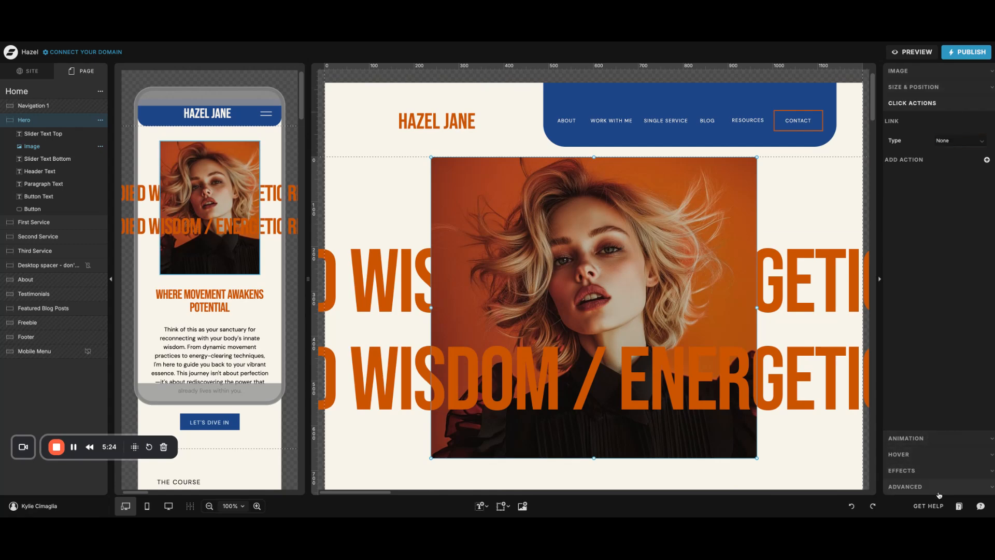
left_click(573, 473)
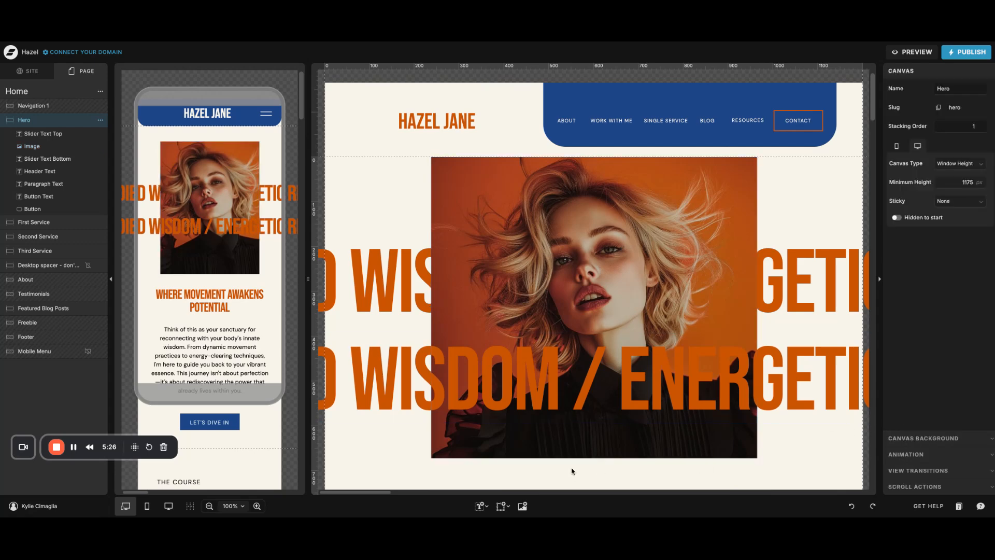
left_click(488, 508)
left_click(482, 506)
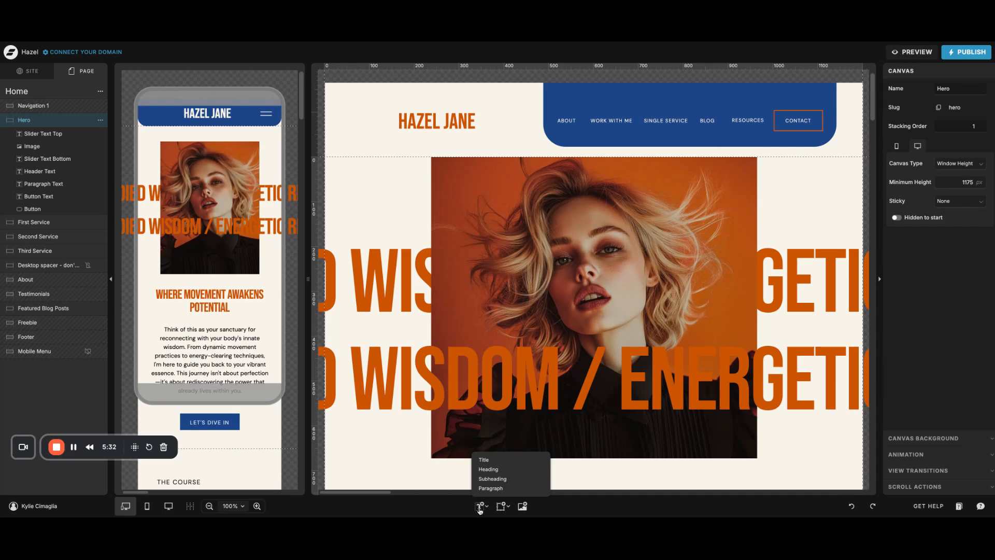
- Add a Subheading text element to the First Service canvas and place it just above the image
scroll(622, 311, "down", 10)
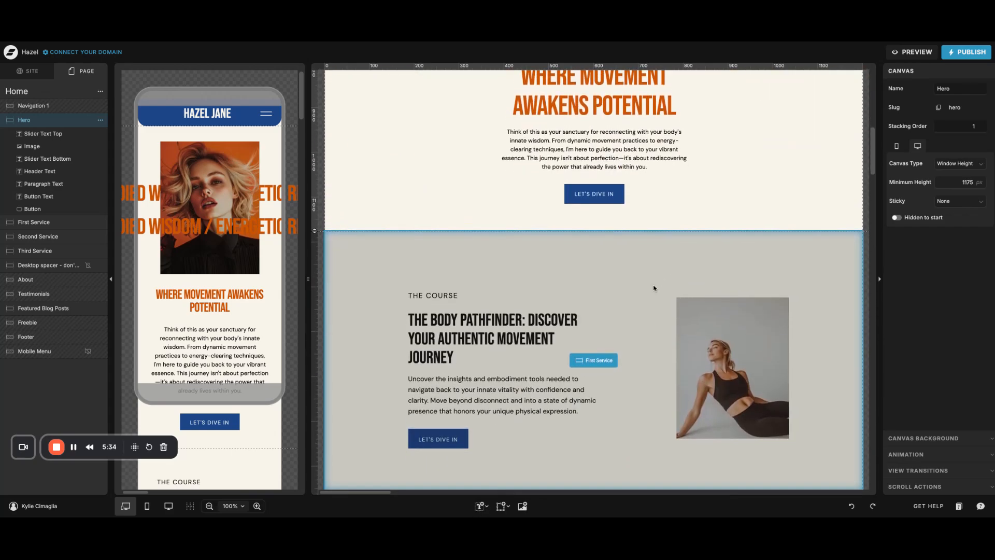
left_click(646, 306)
mouse_move(488, 503)
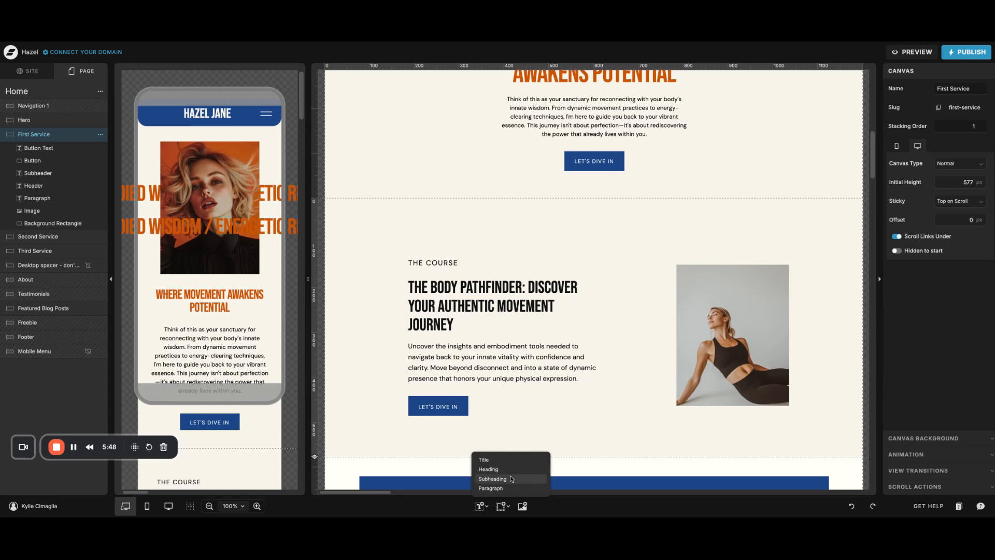
left_click(493, 478)
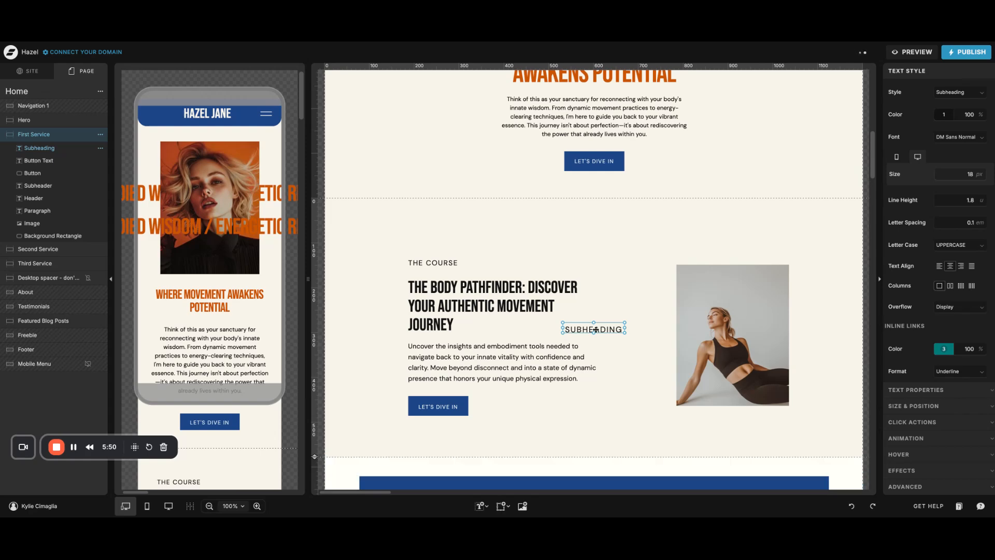
left_click_drag(594, 330, 732, 251)
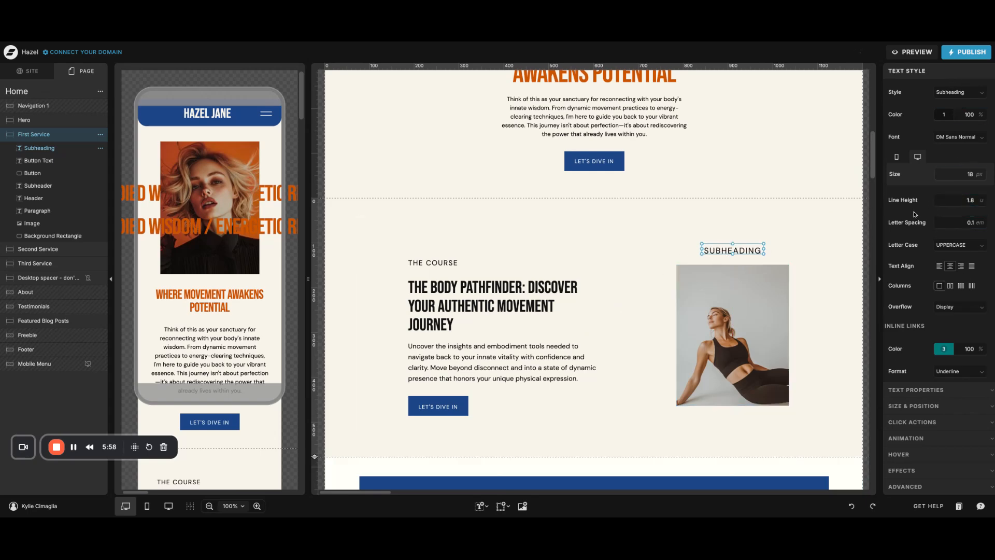
- Set the new subheading's color to orange color style 2 (CC5500), then delete the subheading from the First Service canvas
left_click(943, 119)
left_click(793, 130)
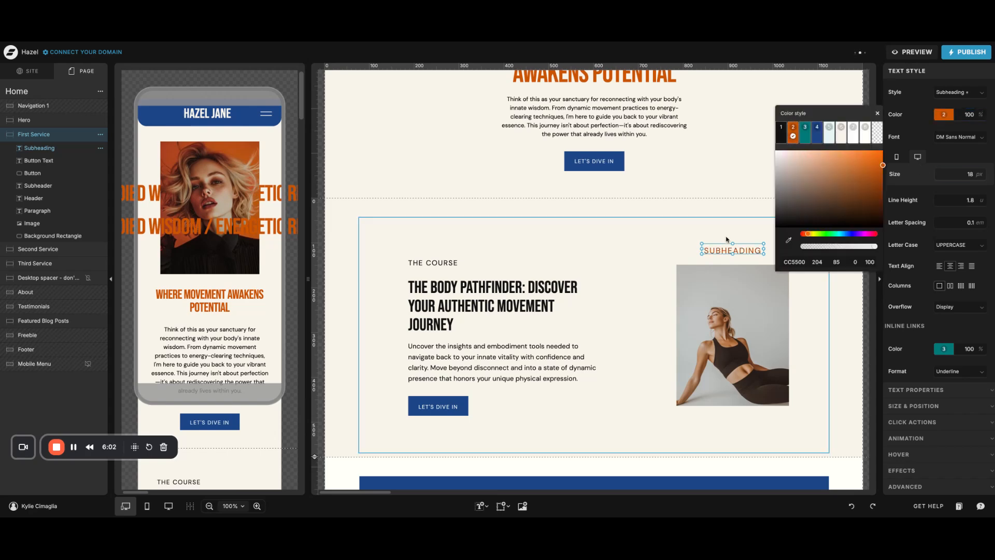
left_click(668, 246)
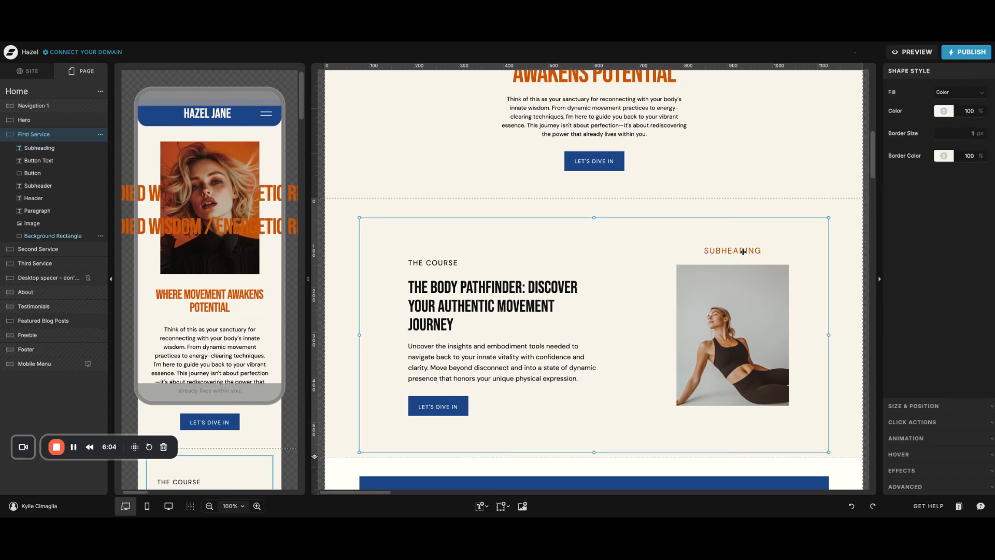
left_click(734, 250)
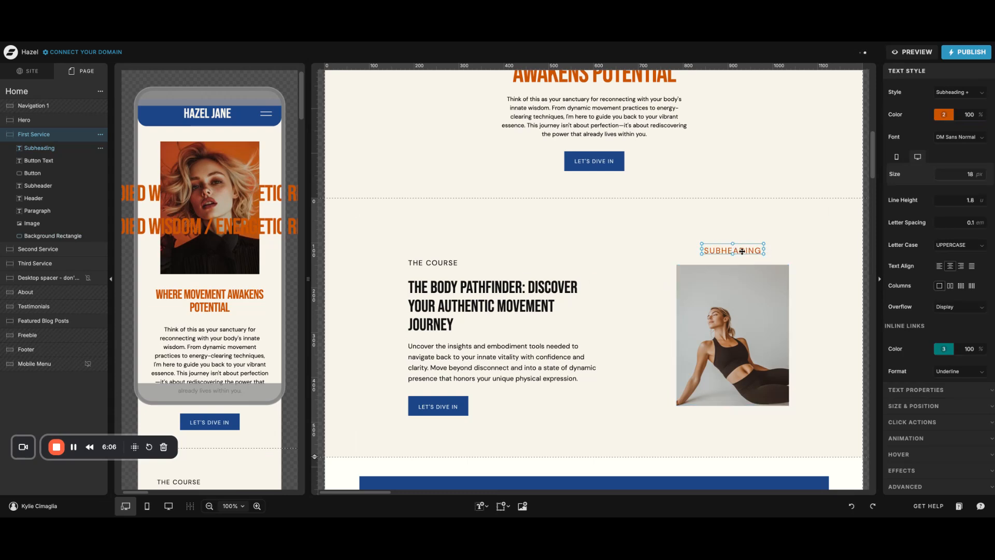
key("Delete")
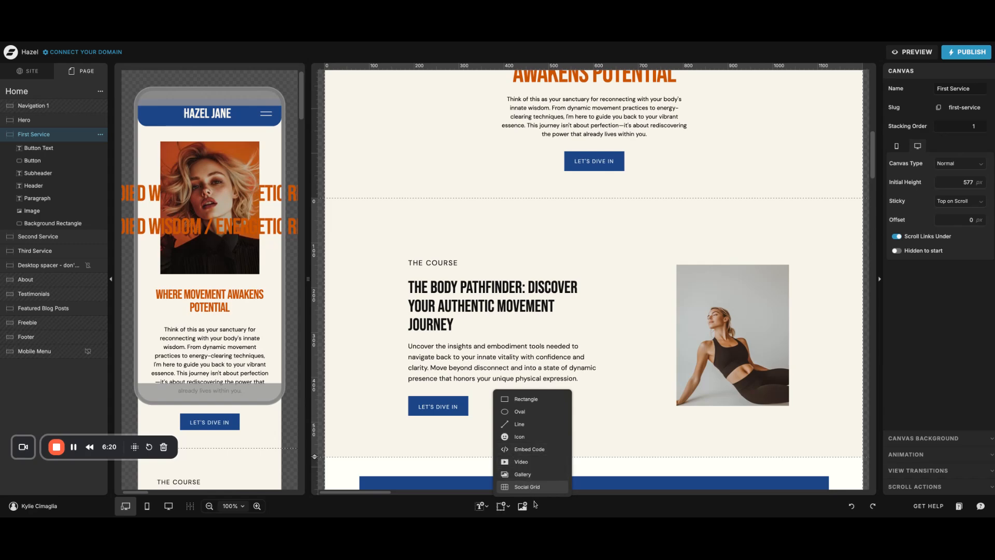
- Add a Social Grid to the First Service canvas and delete it
left_click(521, 487)
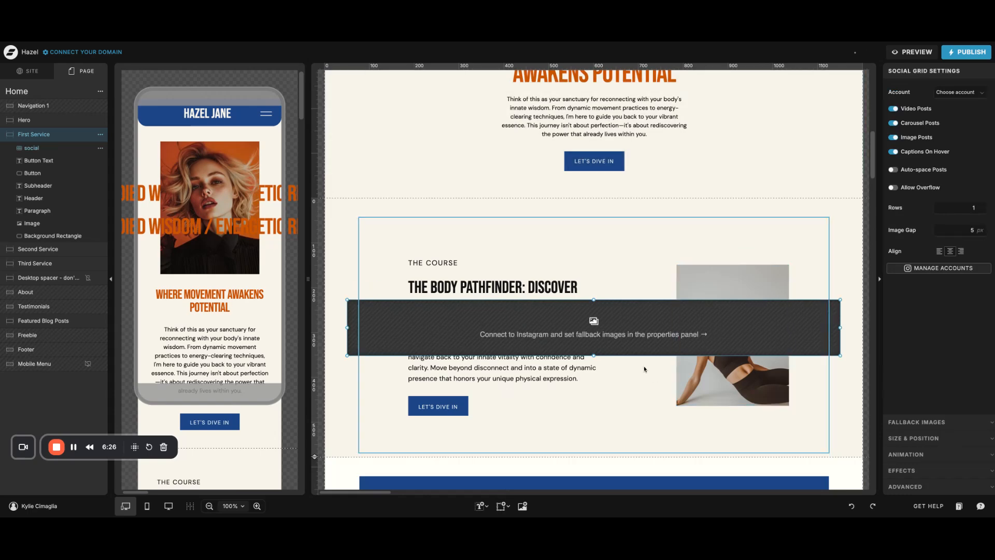
key("Delete")
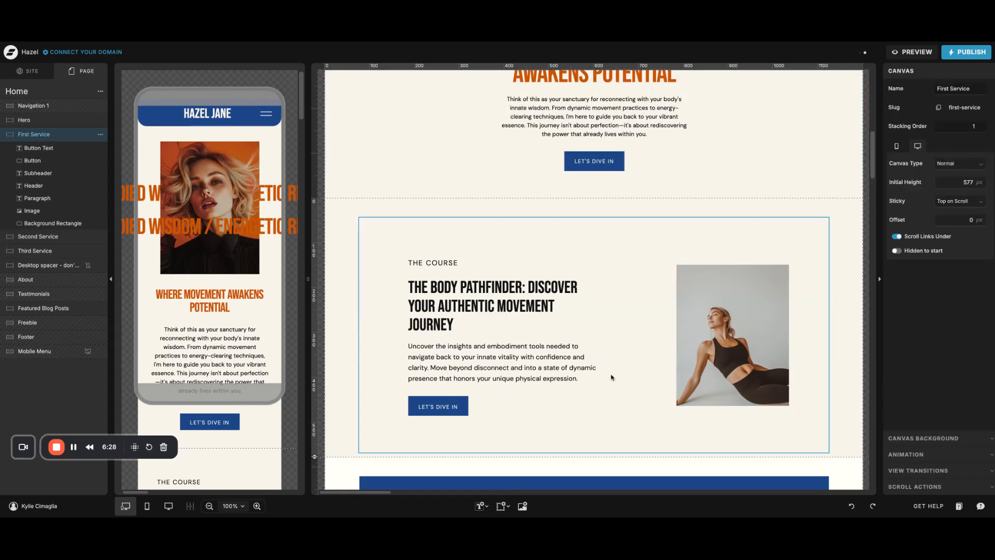
- Add an icon to the First Service canvas and place it between the course heading and the image
left_click(501, 507)
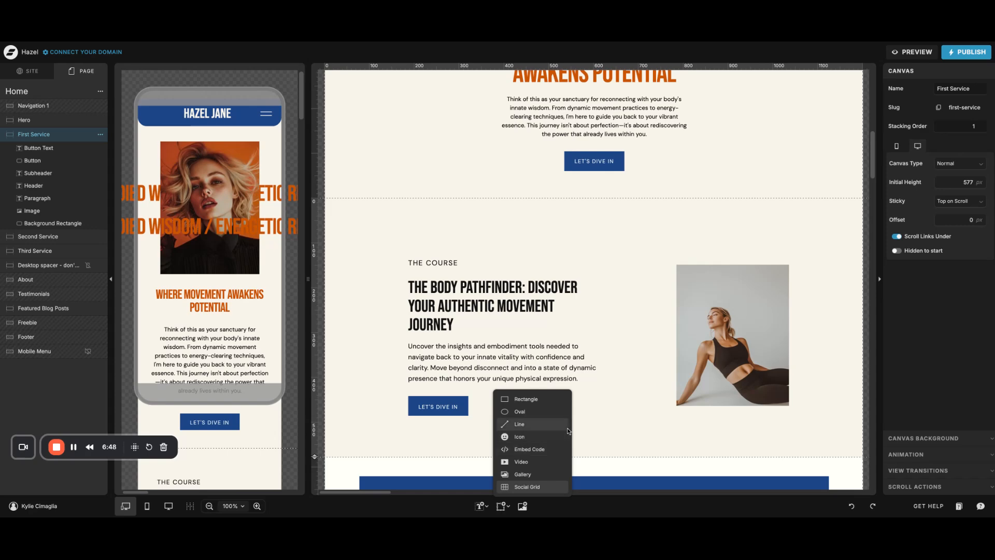
left_click(534, 438)
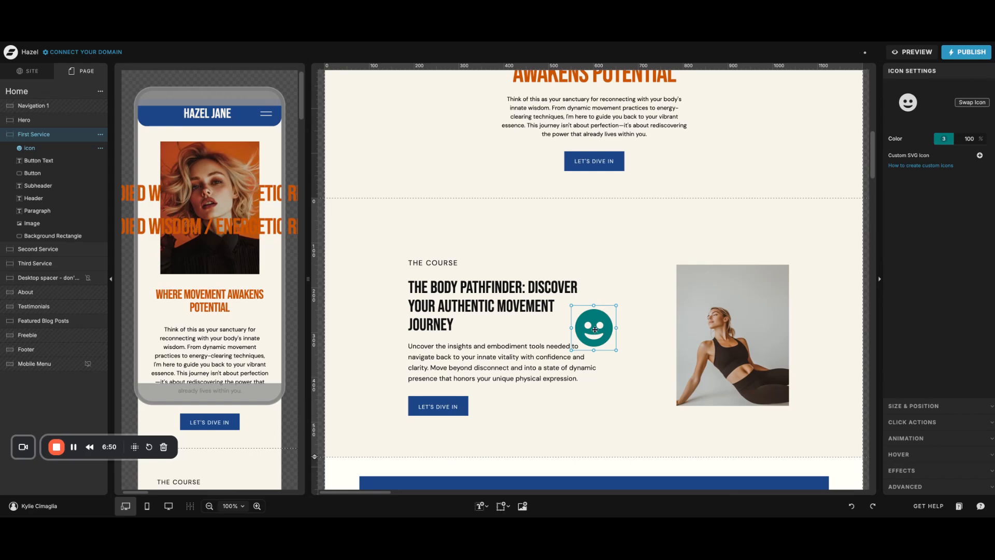
left_click_drag(595, 330, 609, 293)
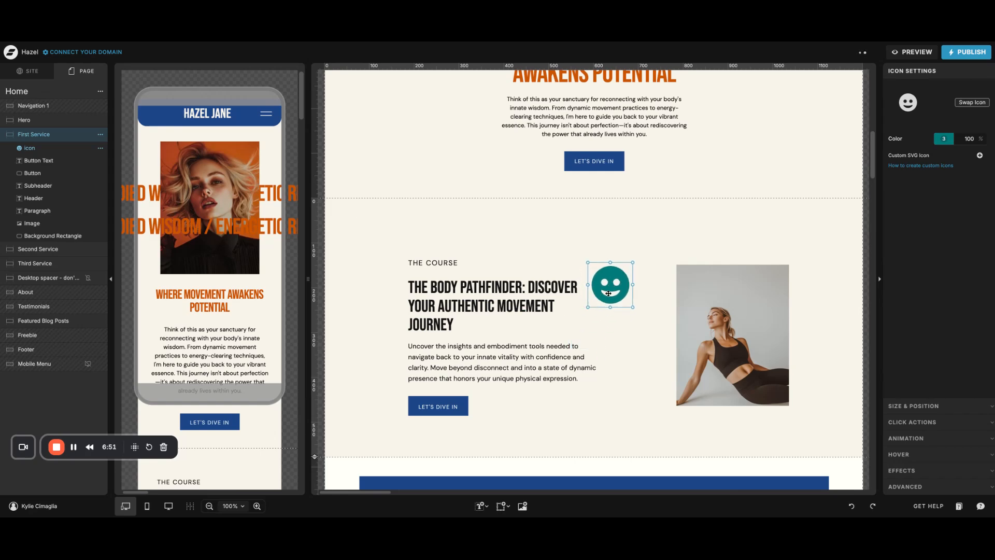
- Swap the smiley icon for the filled Star icon, then delete it from the First Service canvas
left_click(907, 105)
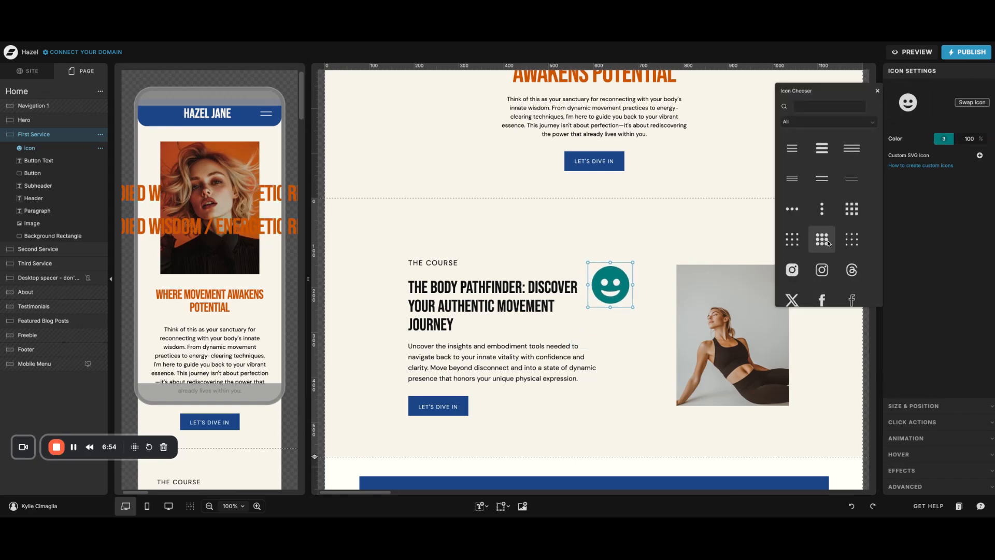
scroll(824, 238, "down", 5)
scroll(829, 245, "down", 10)
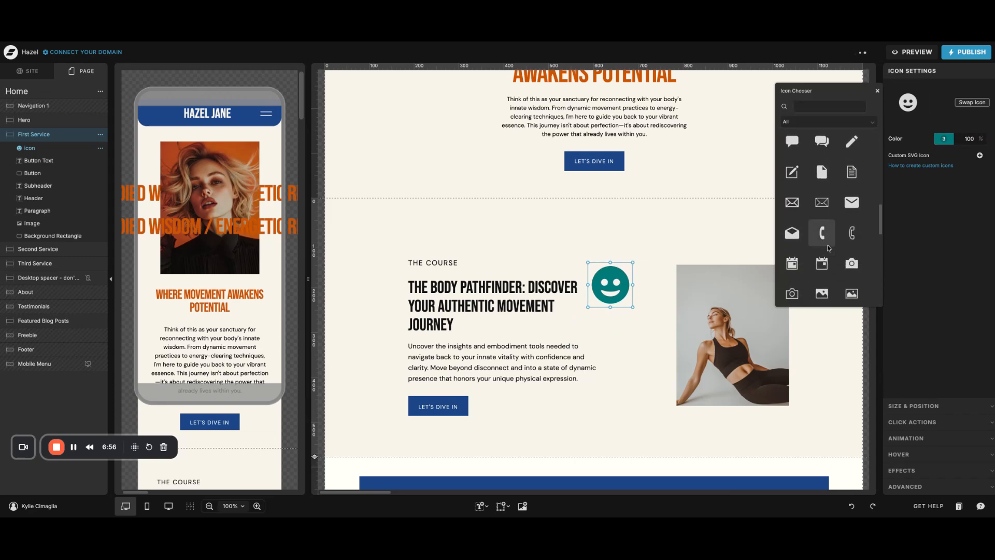
left_click(792, 233)
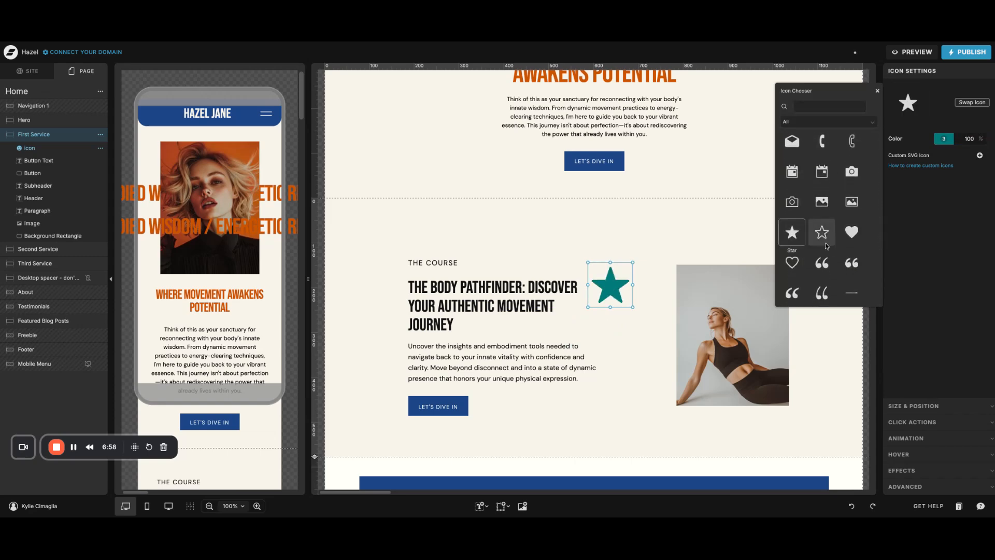
left_click(609, 287)
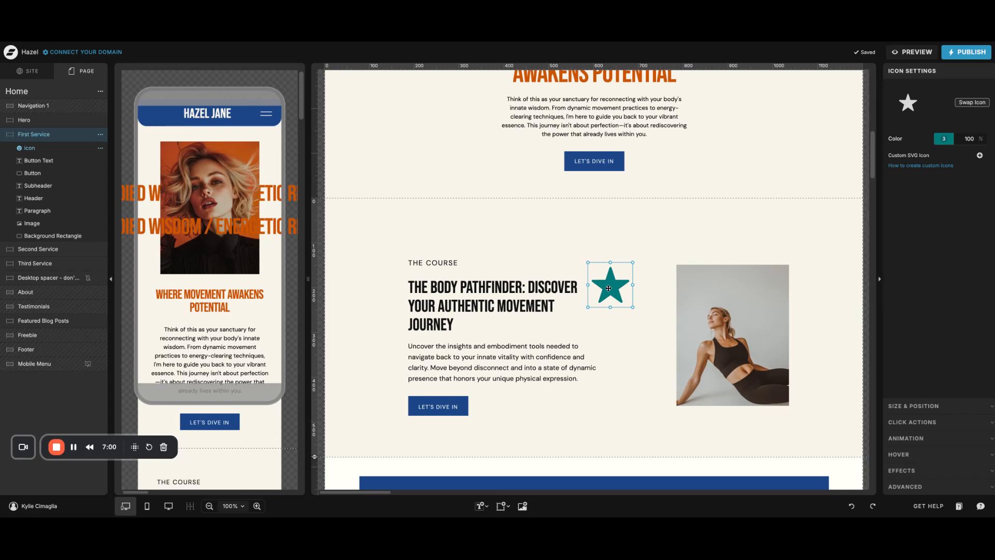
key("Delete")
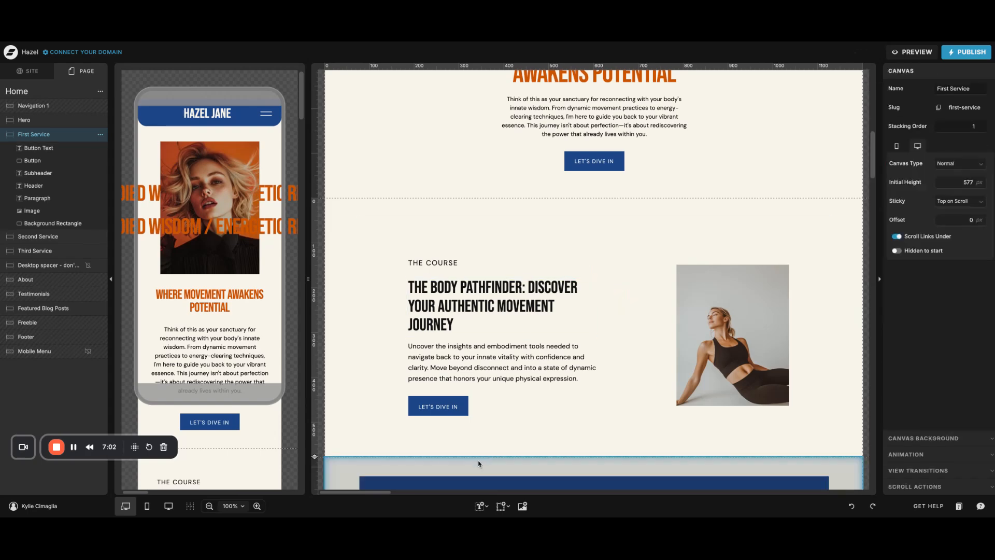
- Show the text and shape elements that can be added, and select the blue background rectangle on the Second Service canvas
left_click(481, 506)
left_click(501, 506)
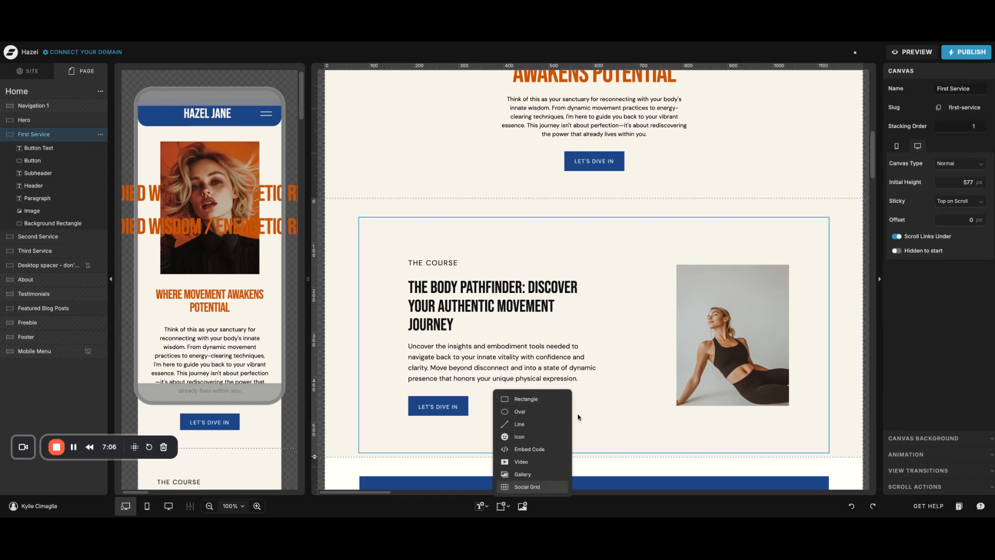
left_click(589, 465)
scroll(590, 465, "down", 6)
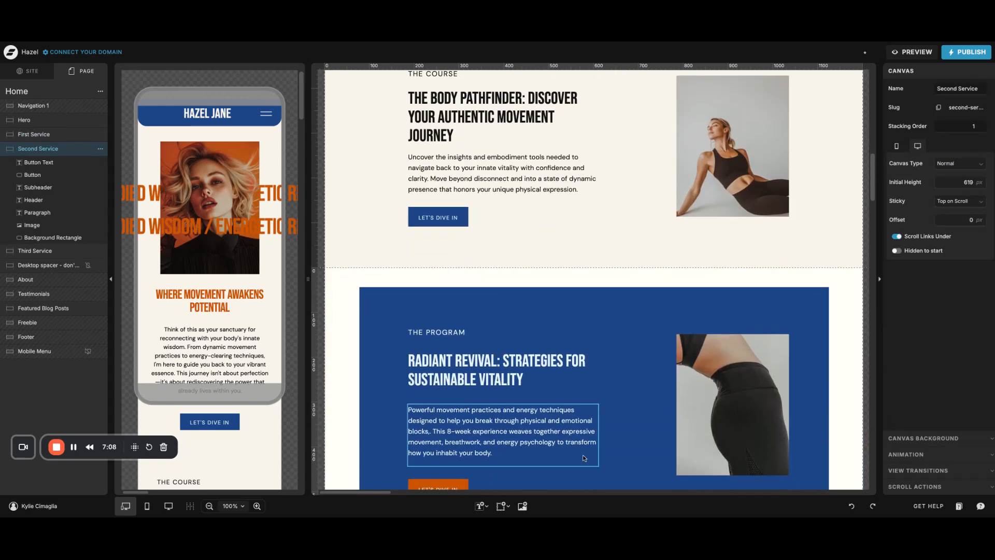
left_click(573, 309)
scroll(556, 330, "up", 3)
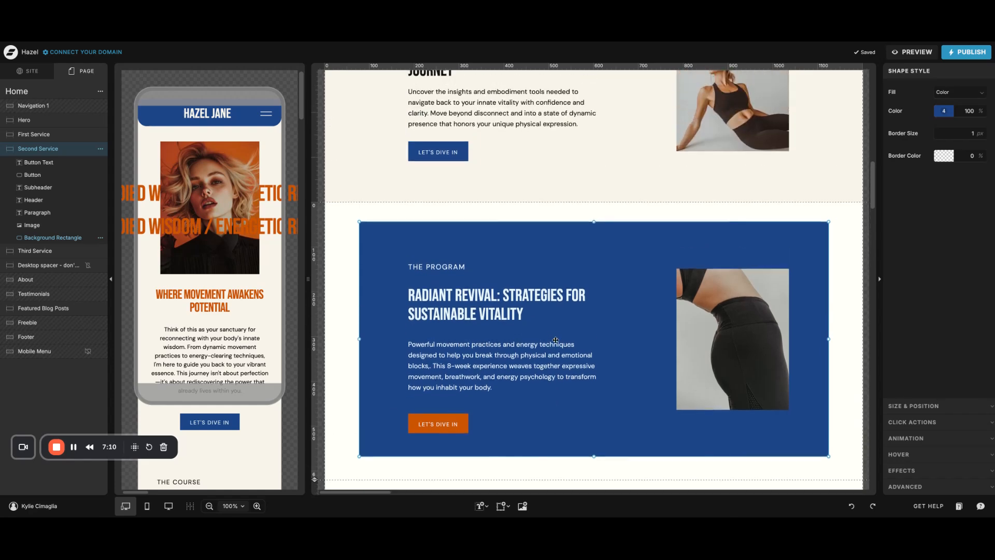
left_click(502, 506)
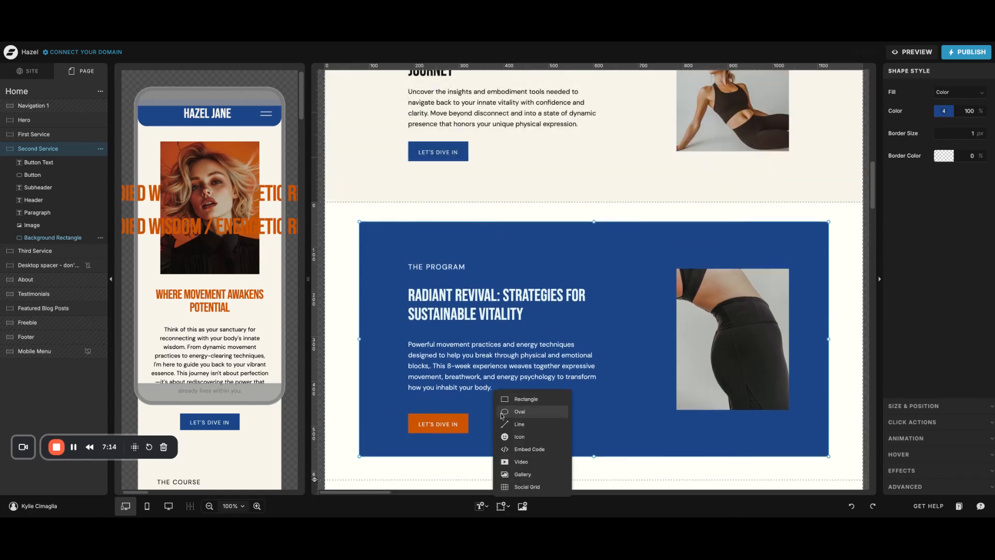
left_click(482, 506)
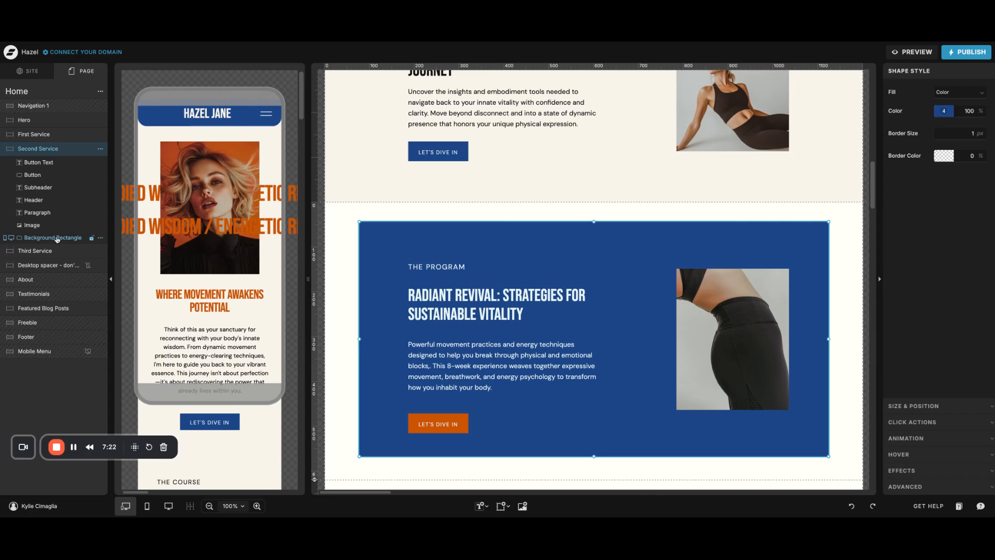
- Move the Background Rectangle to the front of the Second Service layer order, then return it behind the other elements
left_click_drag(56, 239, 56, 160)
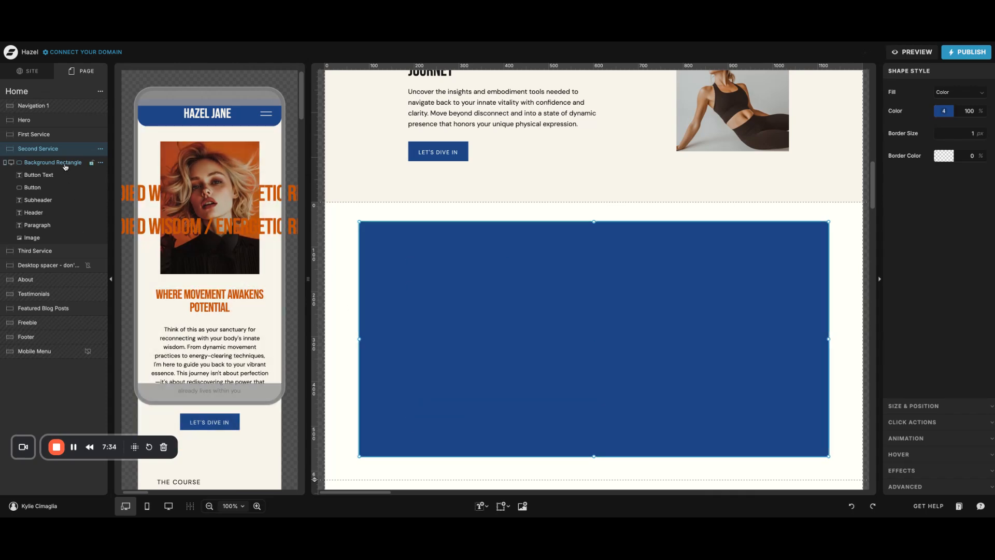
left_click_drag(66, 167, 66, 243)
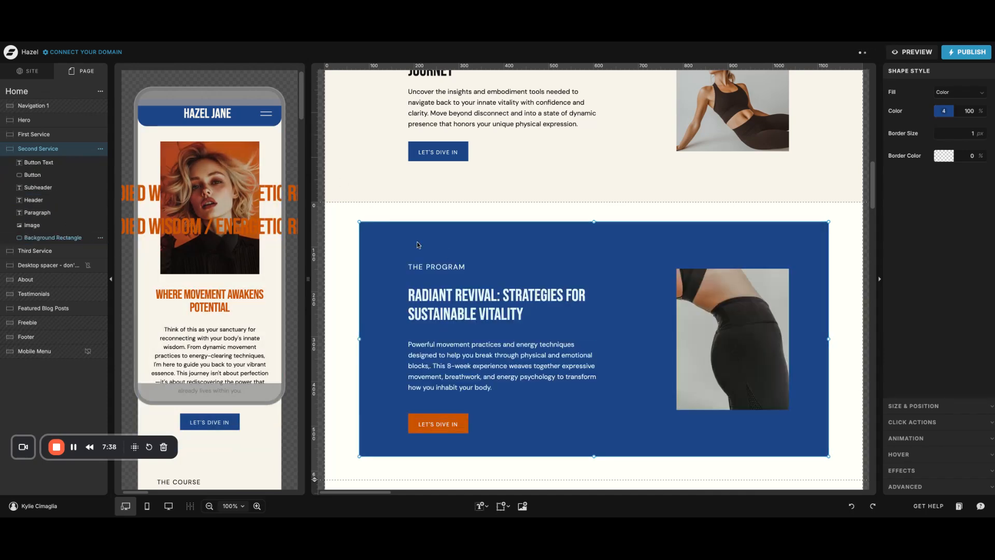
- Show the shape and embed elements that can be added, and open the Signature Template folder among the uploaded media files
left_click(503, 506)
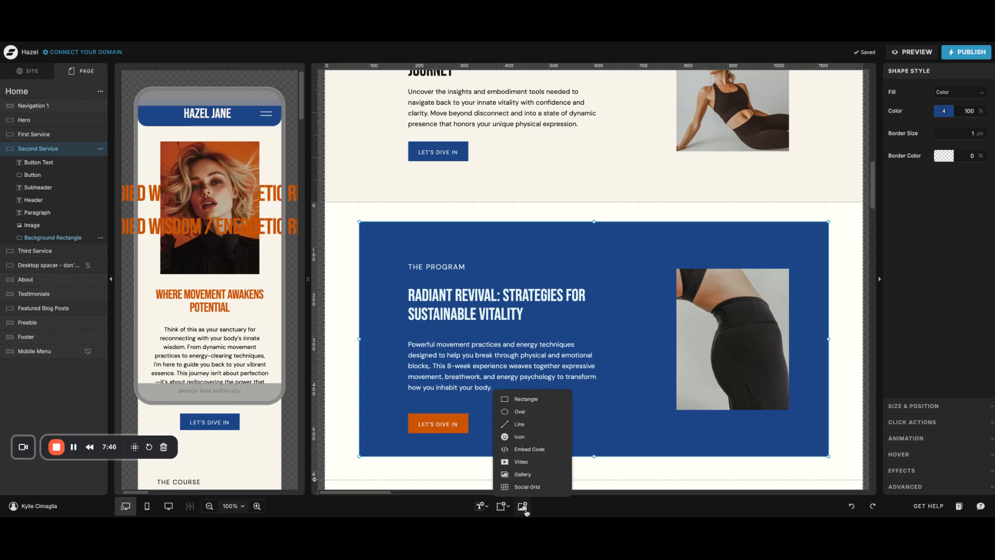
left_click(523, 507)
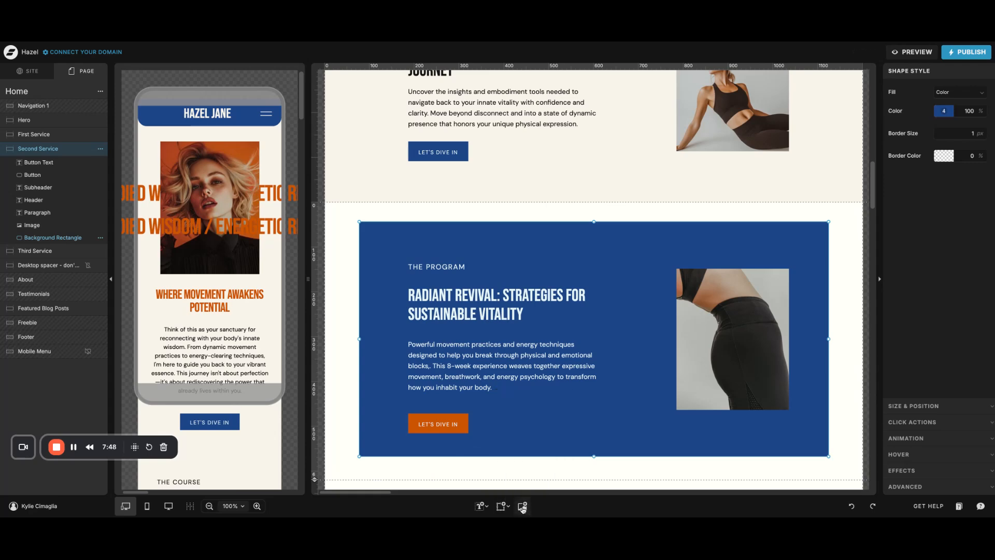
left_click(523, 507)
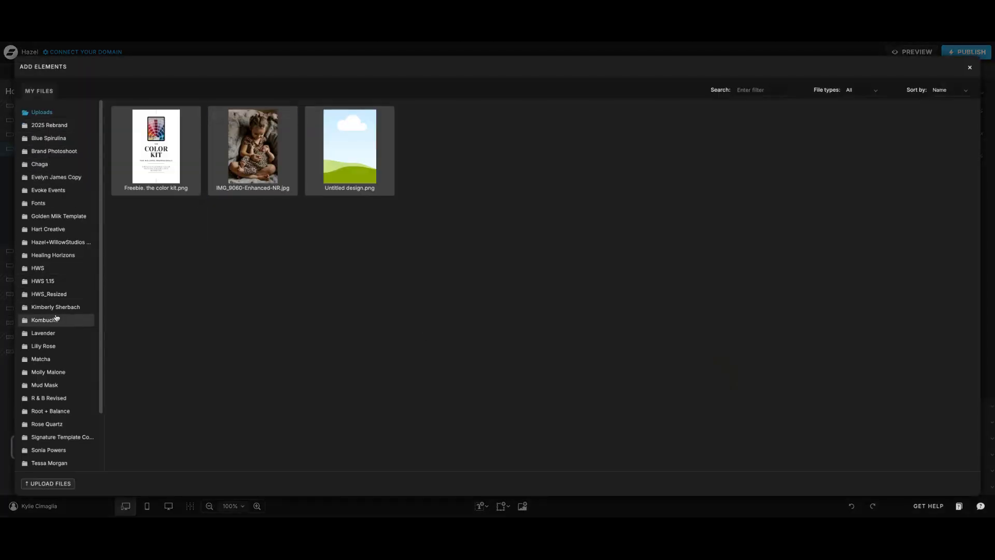
scroll(60, 320, "down", 2)
left_click(61, 371)
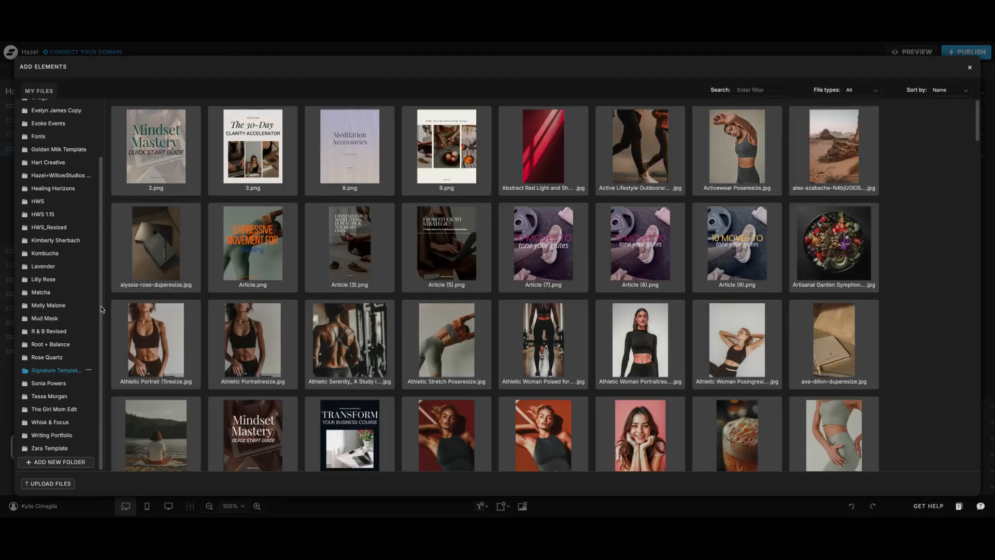
- Examine the images in the Signature Template folder and the list of media folders, and close the file picker without adding anything
scroll(475, 224, "down", 2)
scroll(476, 224, "down", 4)
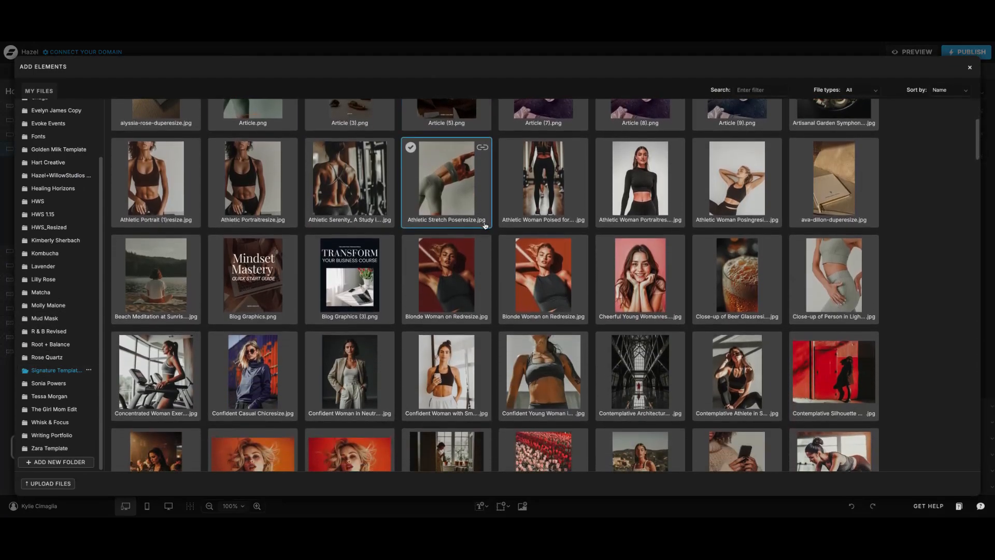
scroll(501, 223, "up", 1)
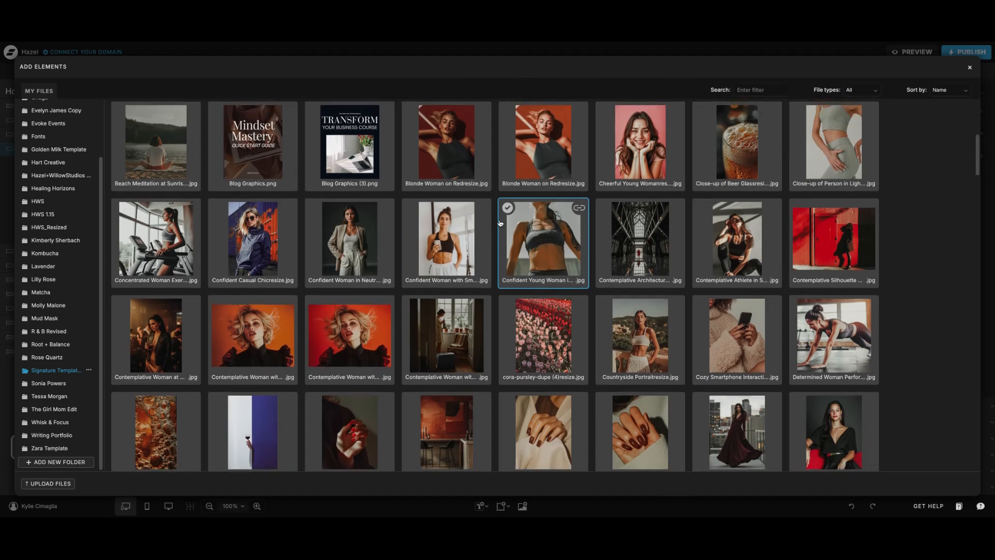
scroll(500, 222, "down", 4)
scroll(498, 221, "down", 10)
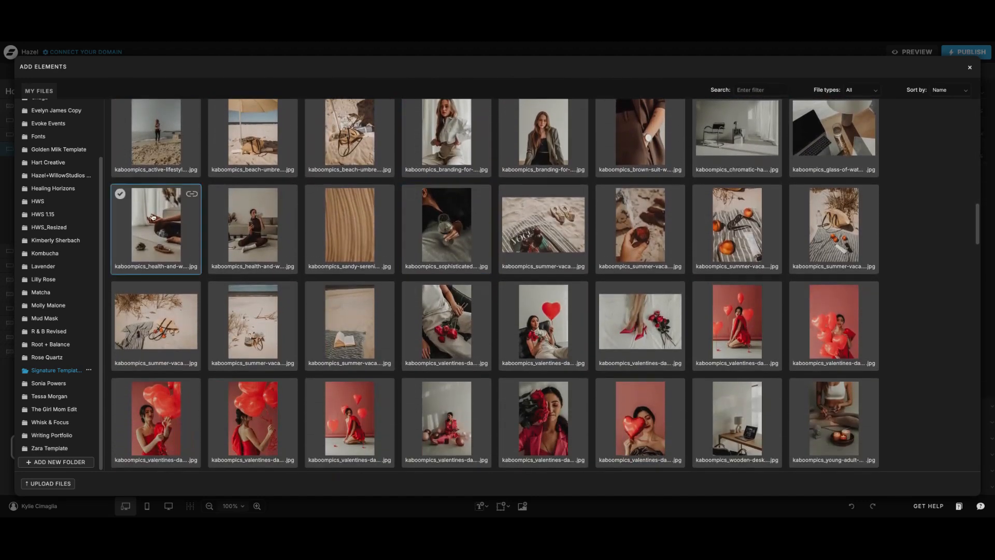
scroll(73, 272, "up", 2)
scroll(90, 291, "down", 2)
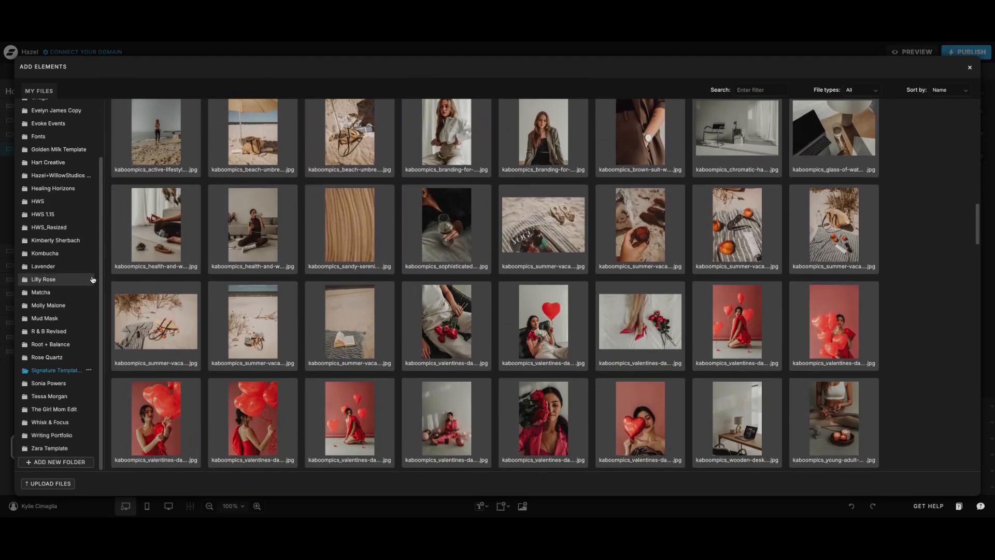
scroll(70, 296, "up", 2)
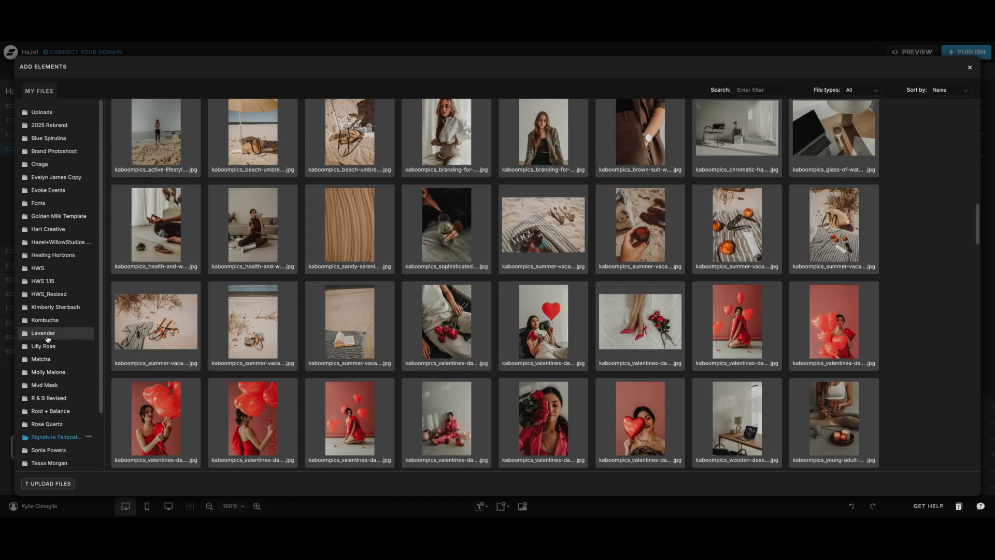
scroll(66, 340, "down", 2)
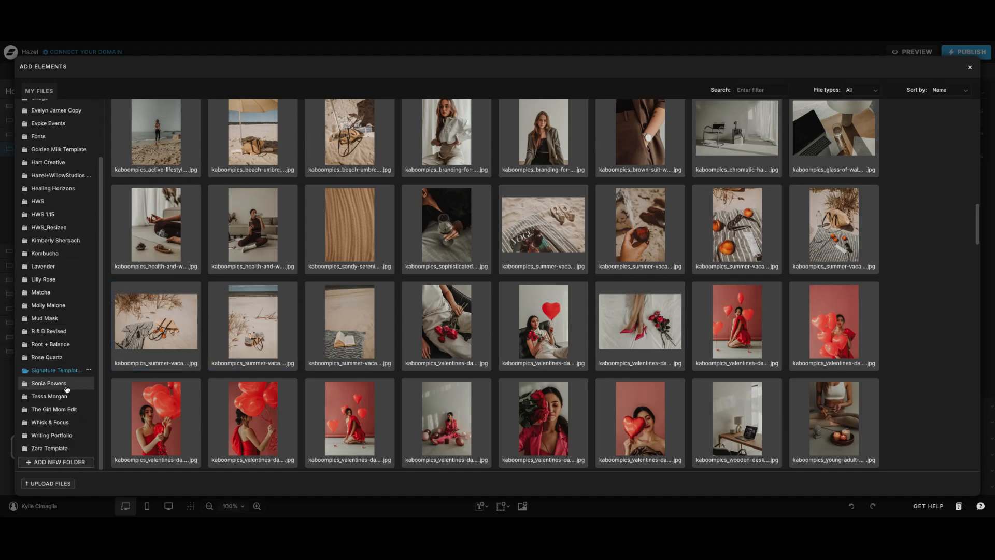
scroll(67, 384, "up", 2)
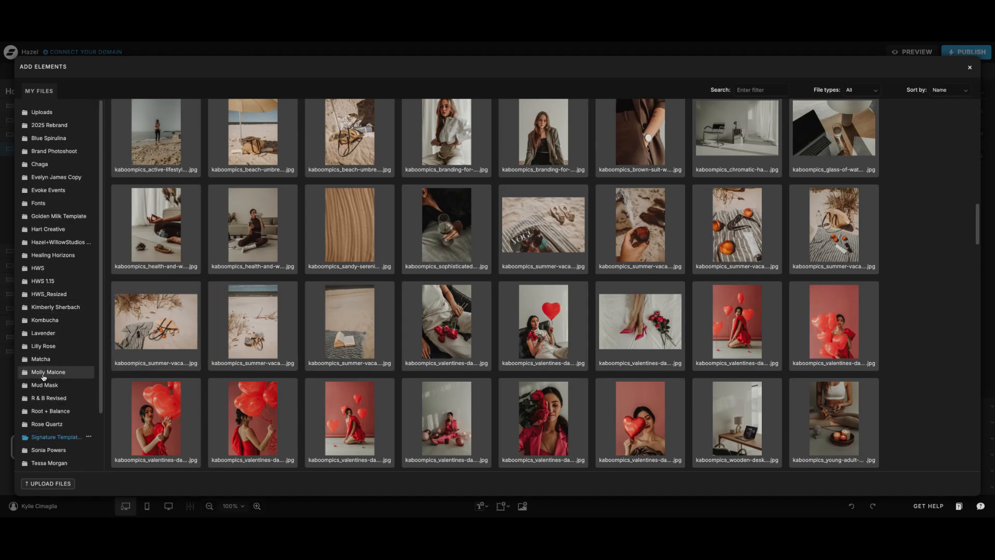
scroll(301, 207, "up", 20)
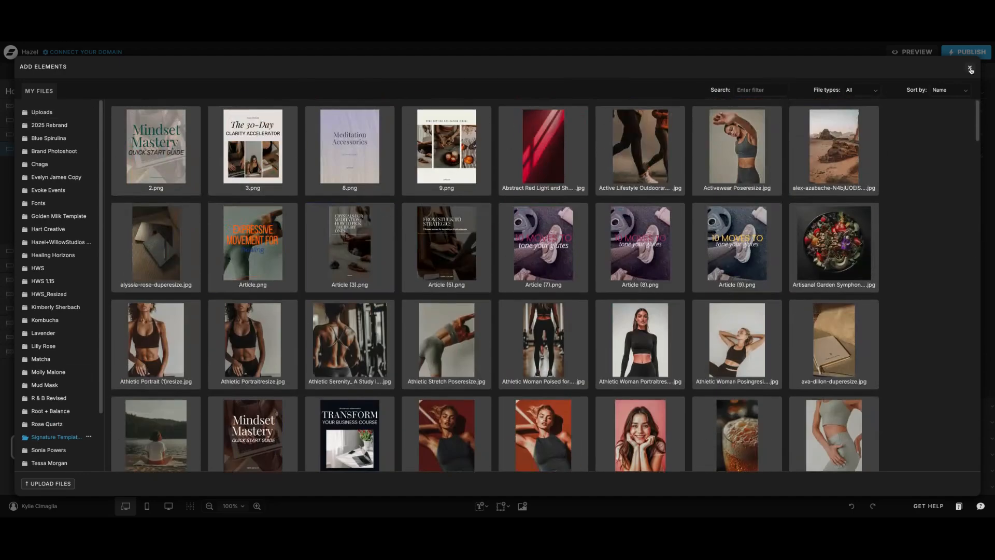
left_click(971, 70)
- Swap the Second Service image for Athletic Stretch Poseresize.jpg, view the image choices again, and undo the swap
double_click(743, 369)
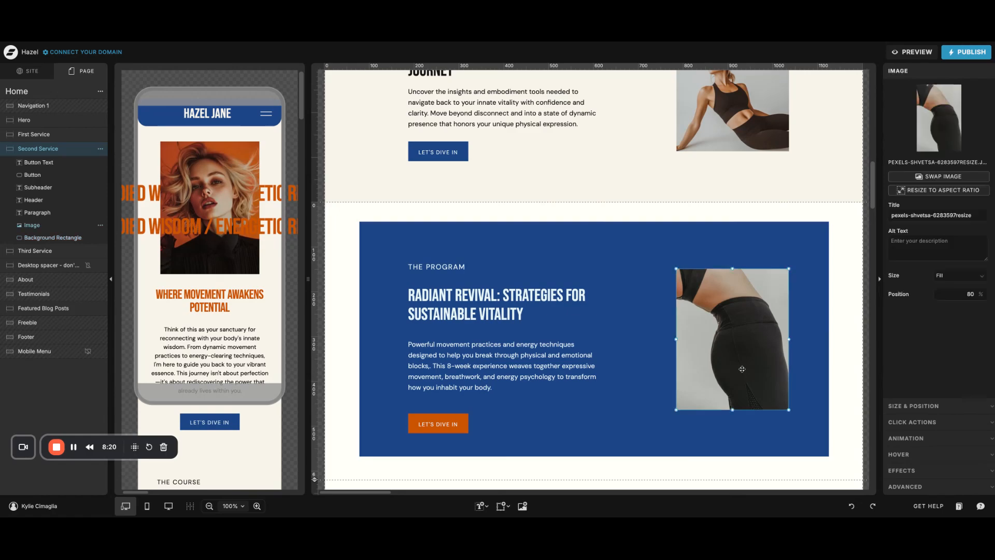
scroll(508, 306, "down", 3)
left_click(456, 201)
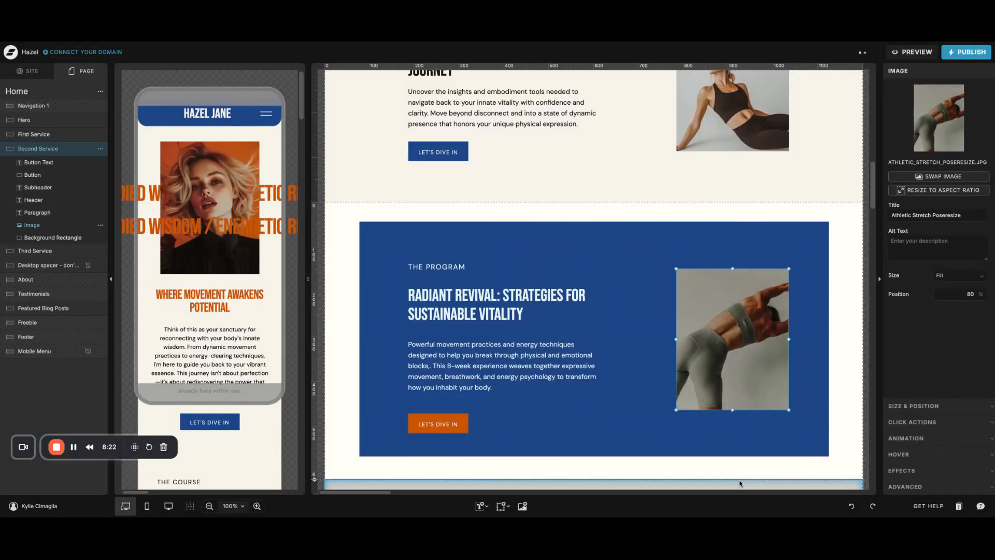
double_click(703, 348)
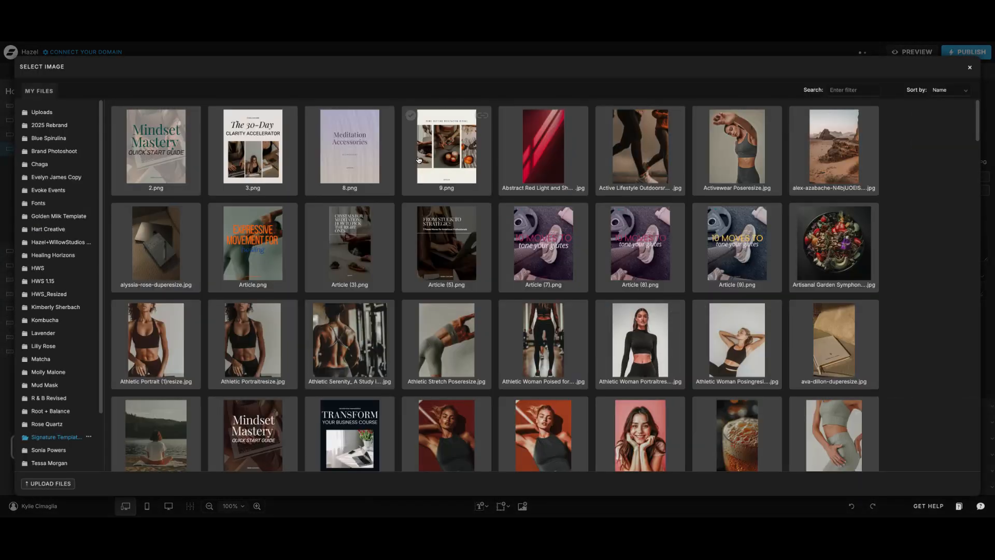
left_click(970, 69)
left_click(851, 506)
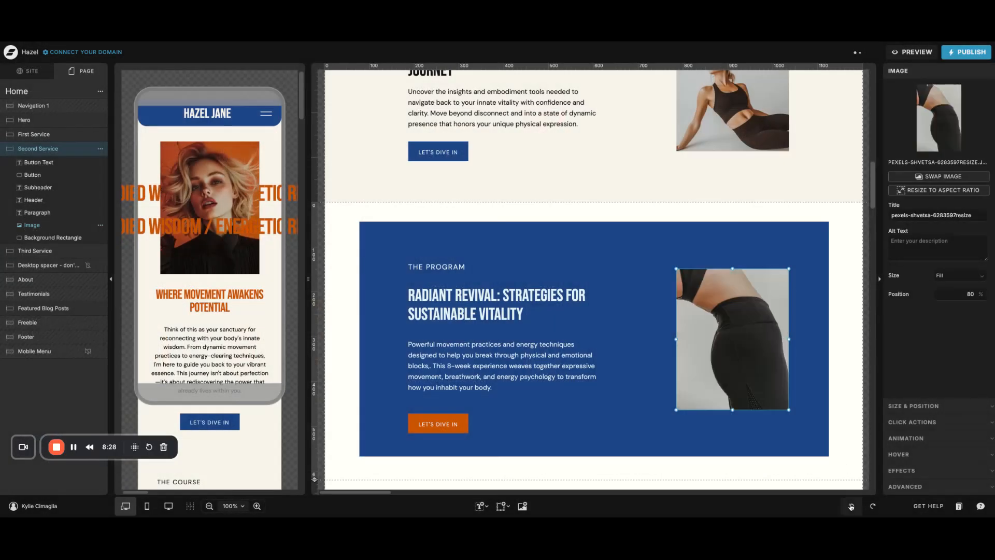
- Examine the site-wide list of pages, blog templates, site canvases and canvas sets, and return to the Hero canvas
left_click(31, 71)
scroll(60, 282, "down", 2)
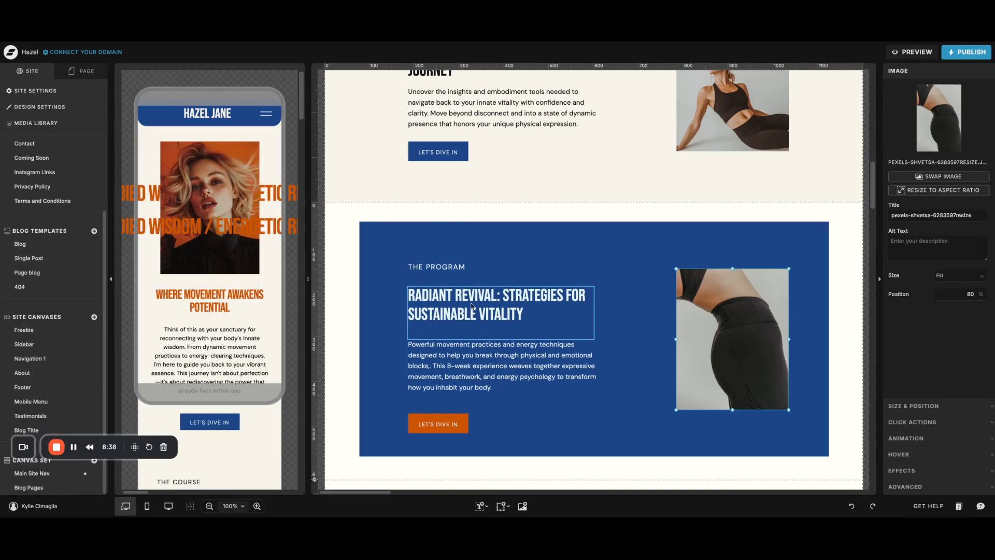
scroll(462, 311, "down", 1)
scroll(461, 312, "up", 15)
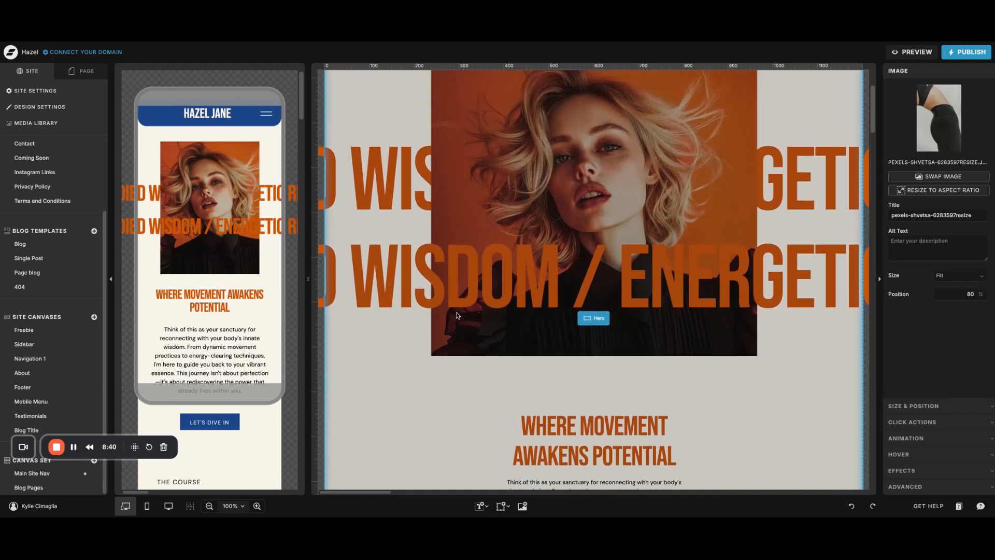